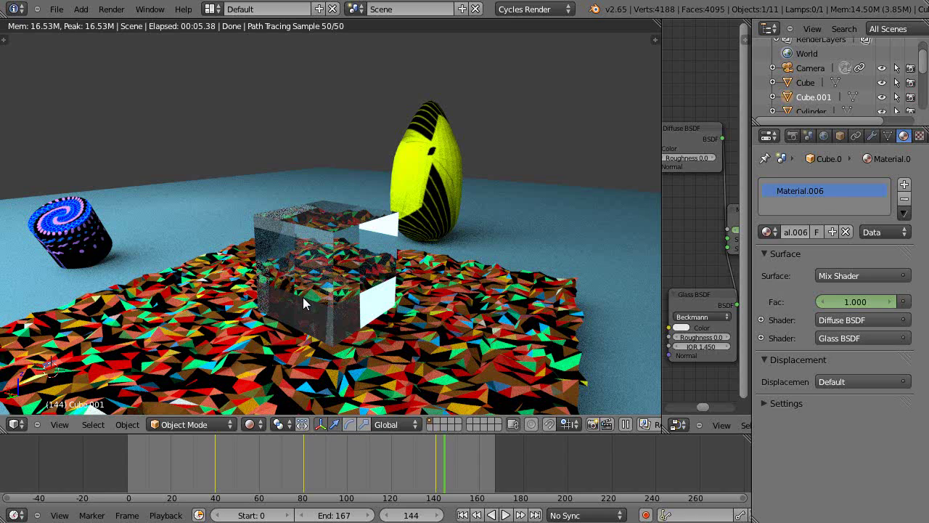
# Orbit and zoom around the rendered glass cube, then bring up the viewport shading choices.
pyautogui.moveTo(303, 304); pyautogui.dragTo(284, 301, button='middle')
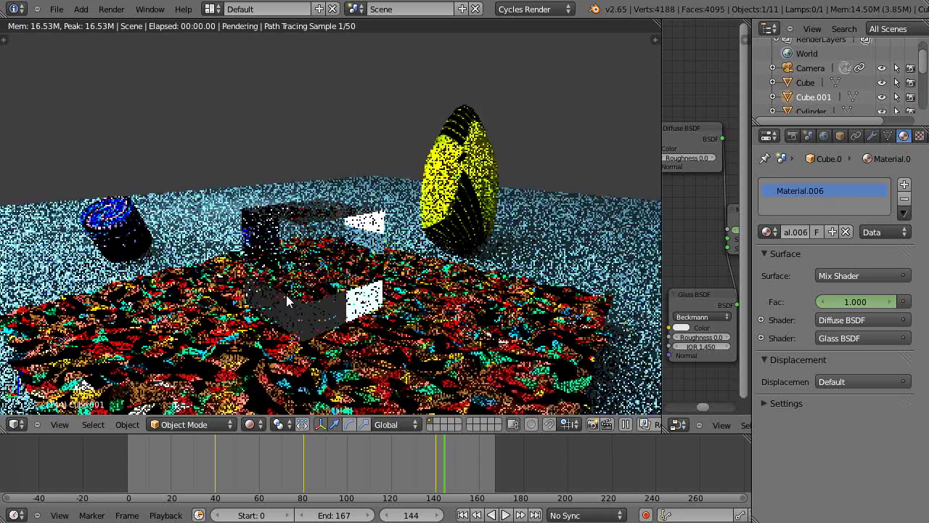
pyautogui.scroll(2, 302, 303)
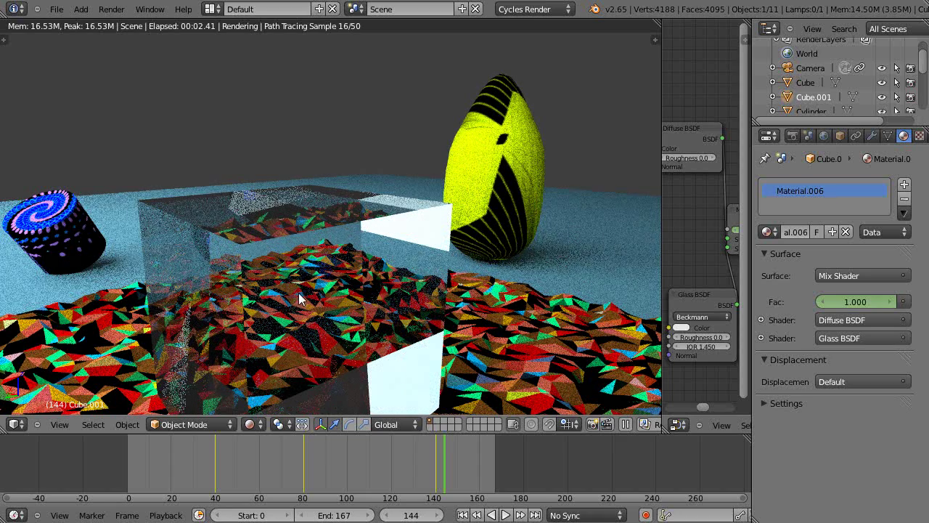
pyautogui.scroll(-2, 298, 294)
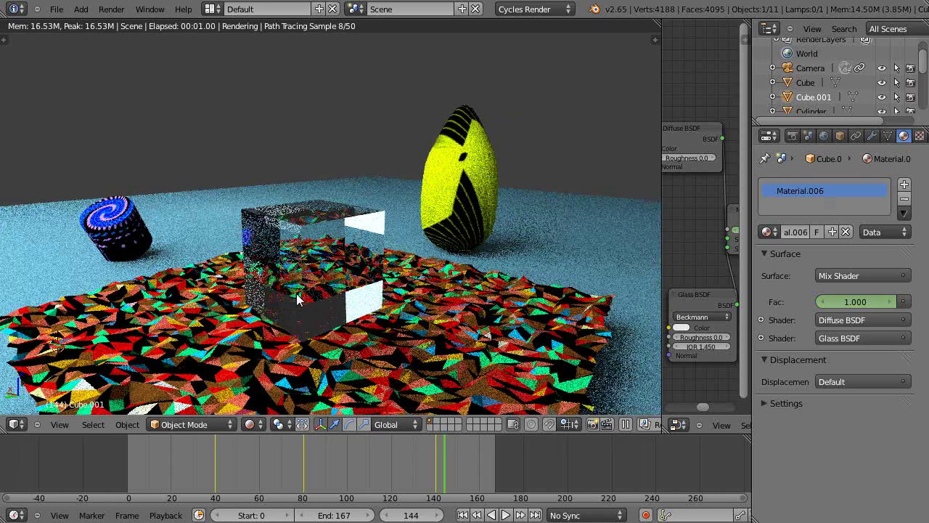
pyautogui.scroll(1, 297, 298)
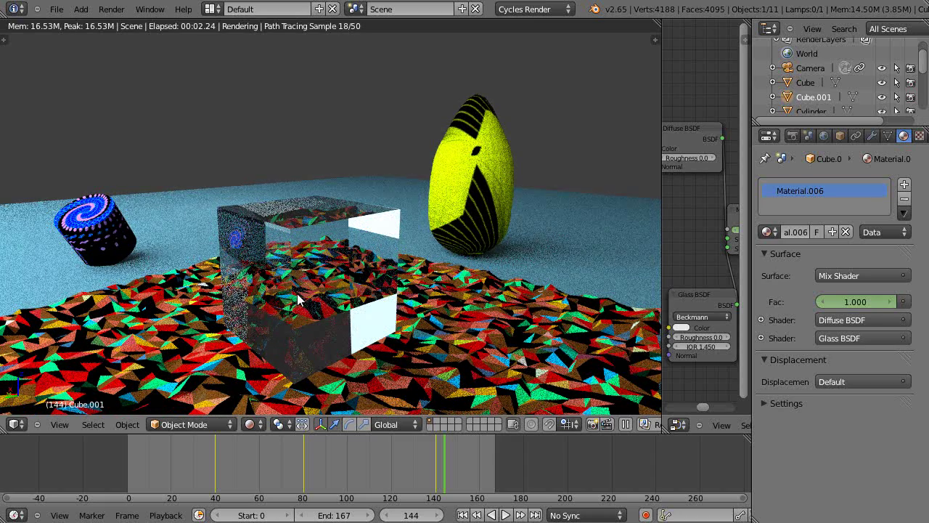
pyautogui.scroll(-2, 296, 298)
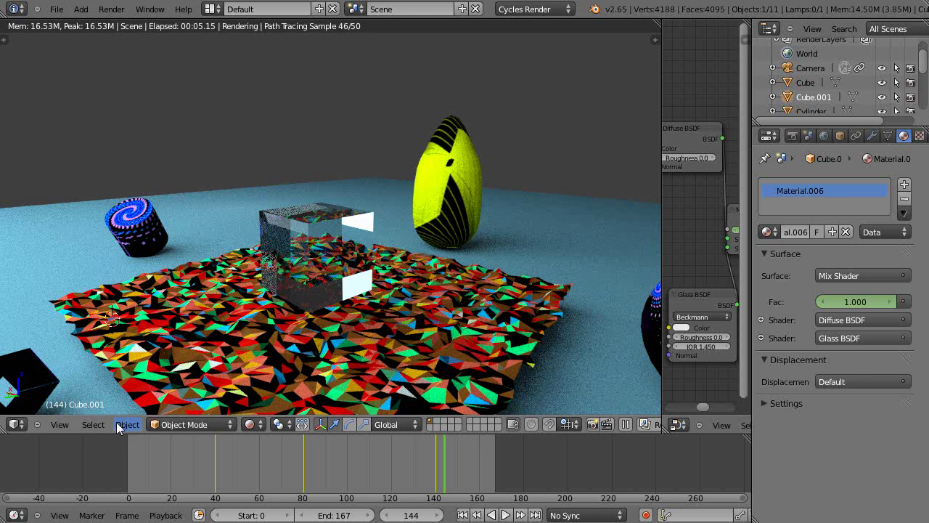
pyautogui.click(250, 424)
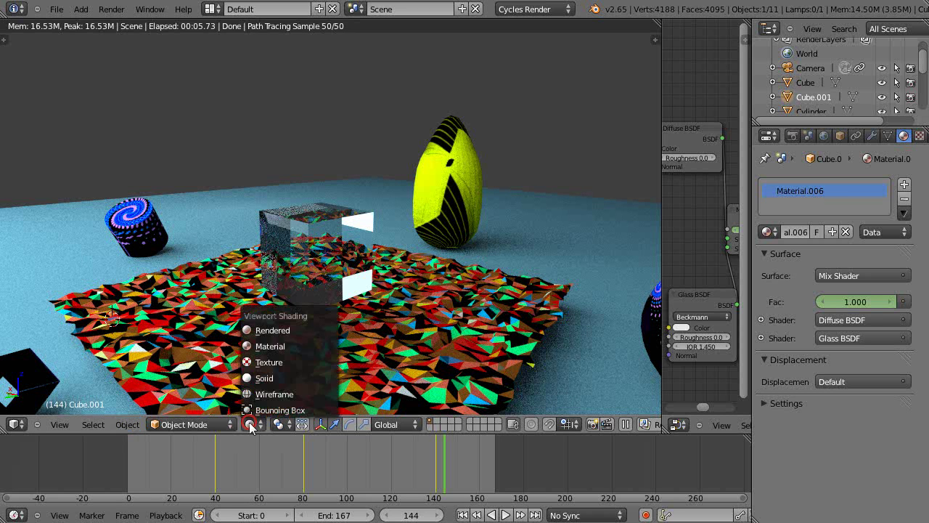
# Switch to Material shading and move Cube.001 further right and back.
pyautogui.click(255, 347)
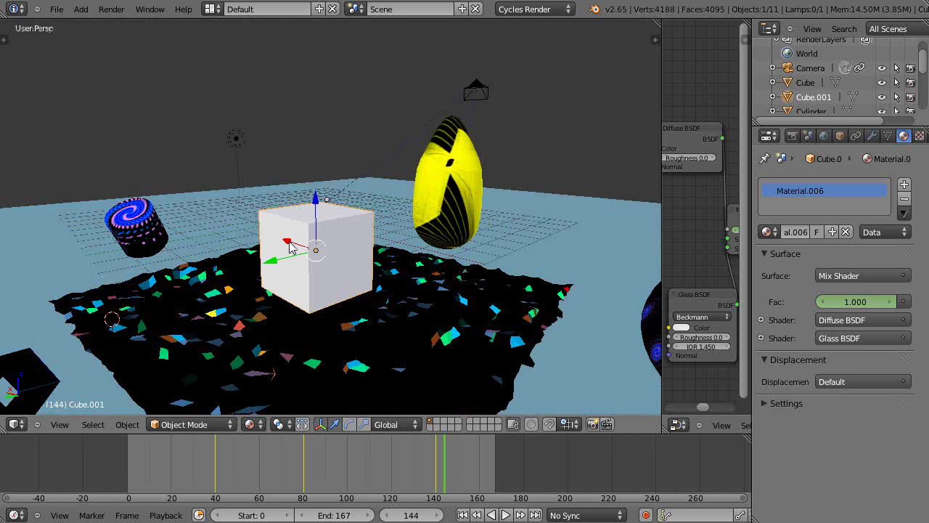
pyautogui.press('g')
pyautogui.click(347, 292)
pyautogui.press('g')
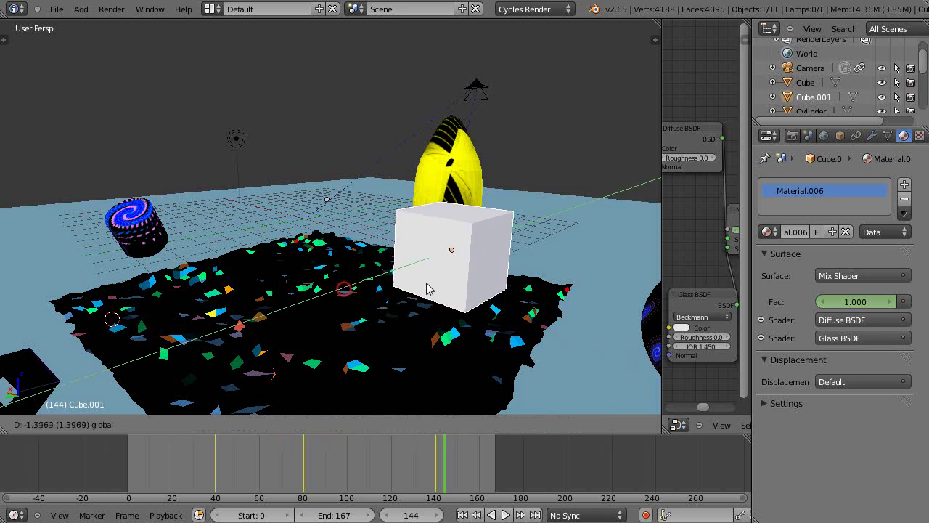
pyautogui.click(468, 280)
pyautogui.press('g')
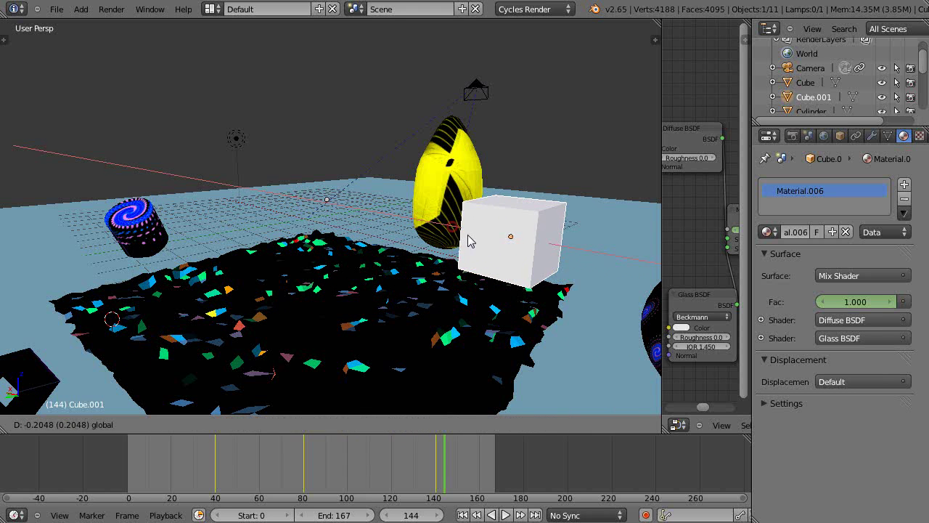
pyautogui.click(477, 247)
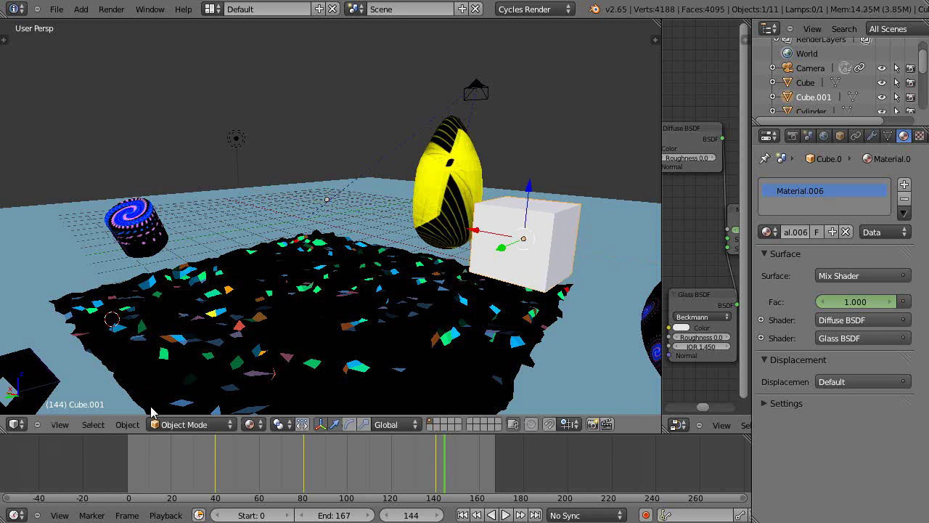
# Add a new cube near the scene centre, raise it, and scale it to about 0.7.
pyautogui.hotkey('shift', 'a')
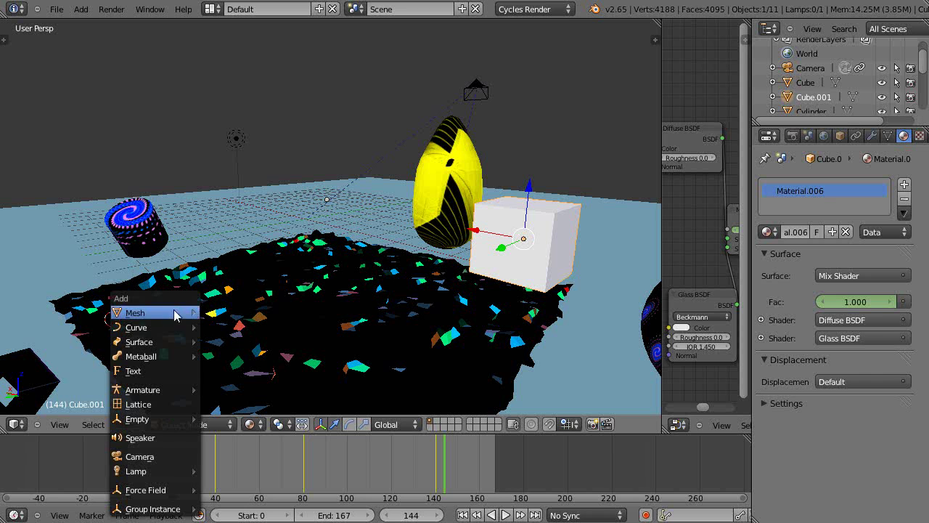
pyautogui.moveTo(175, 313)
pyautogui.click(227, 327)
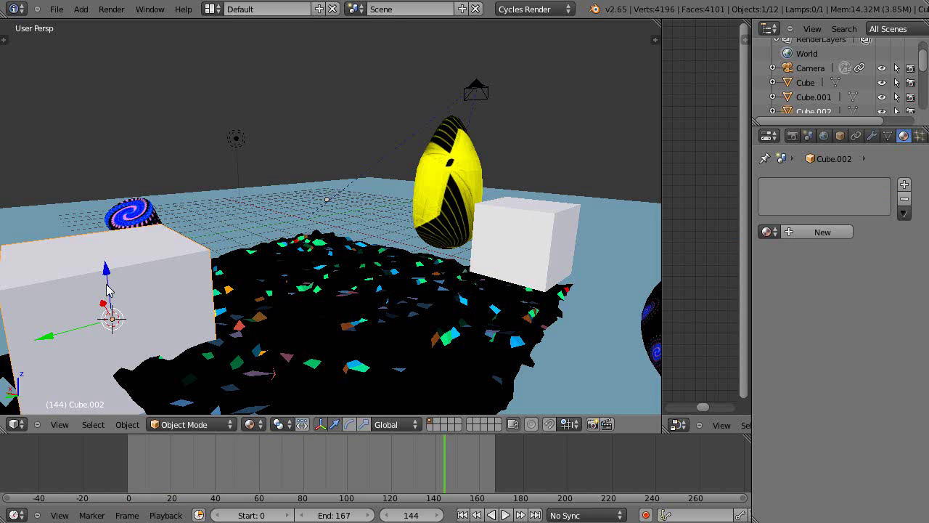
pyautogui.press('g')
pyautogui.click(237, 302)
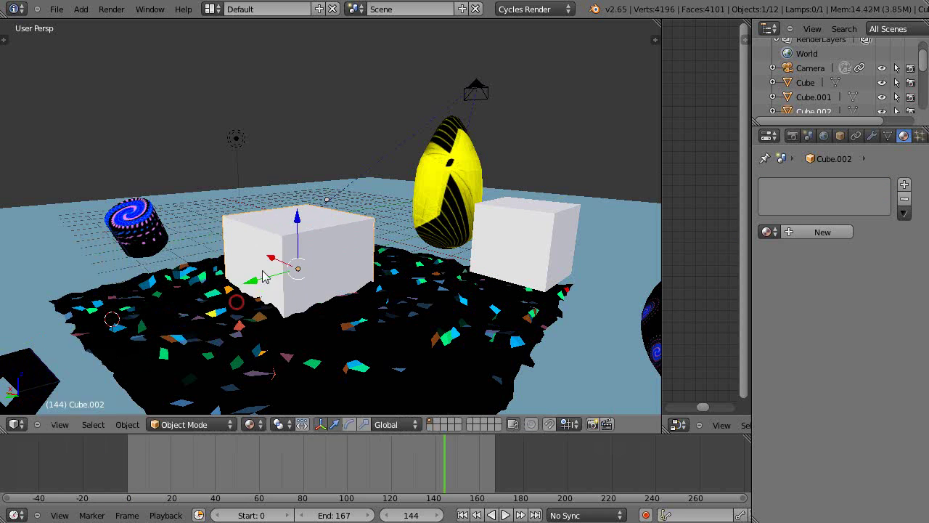
pyautogui.moveTo(297, 218); pyautogui.dragTo(300, 178)
pyautogui.moveTo(304, 292); pyautogui.dragTo(319, 287, button='middle')
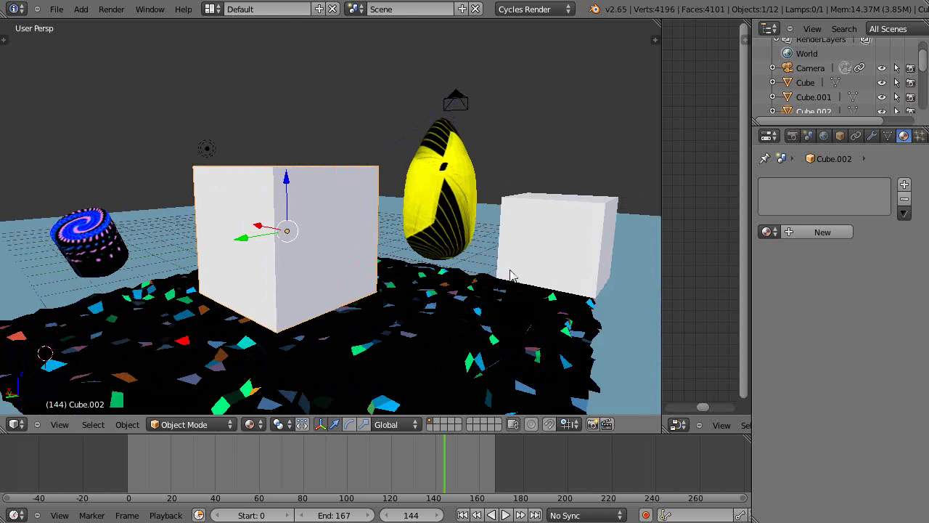
pyautogui.press('s')
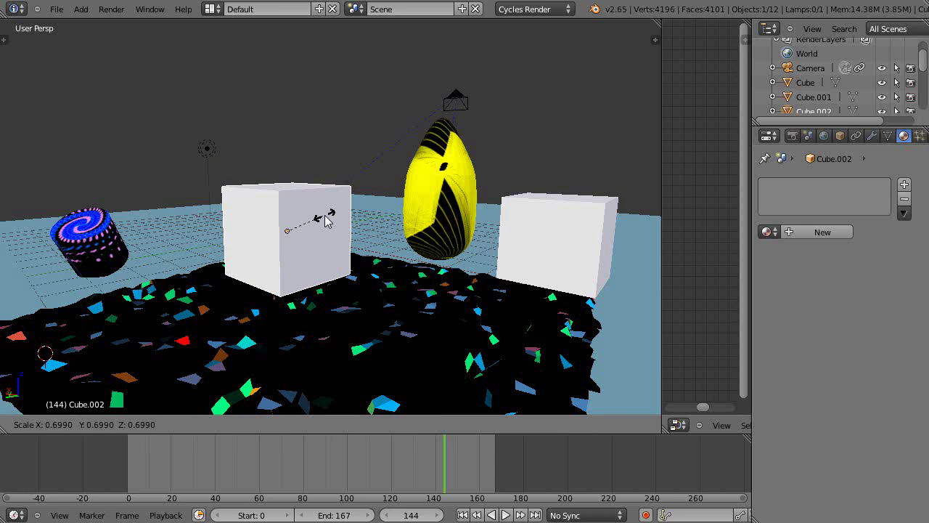
pyautogui.click(320, 218)
pyautogui.scroll(1, 316, 257)
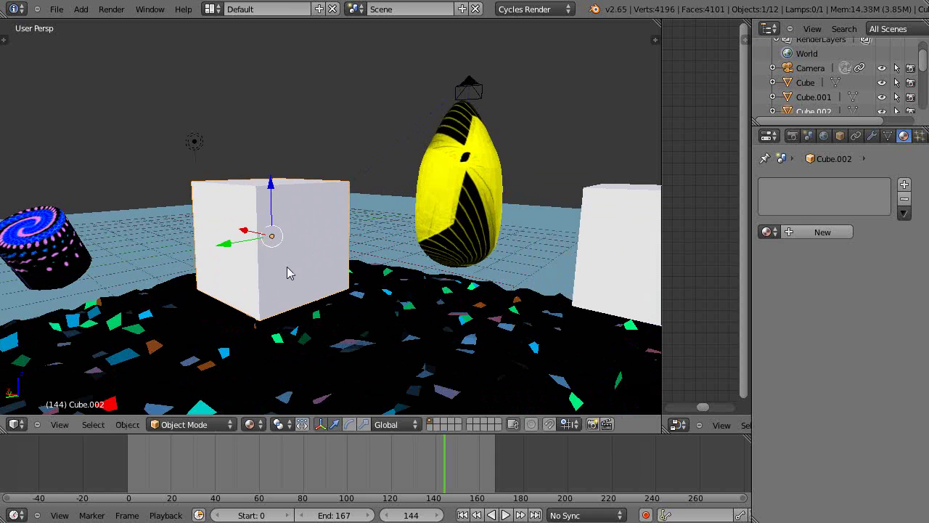
pyautogui.scroll(1, 288, 271)
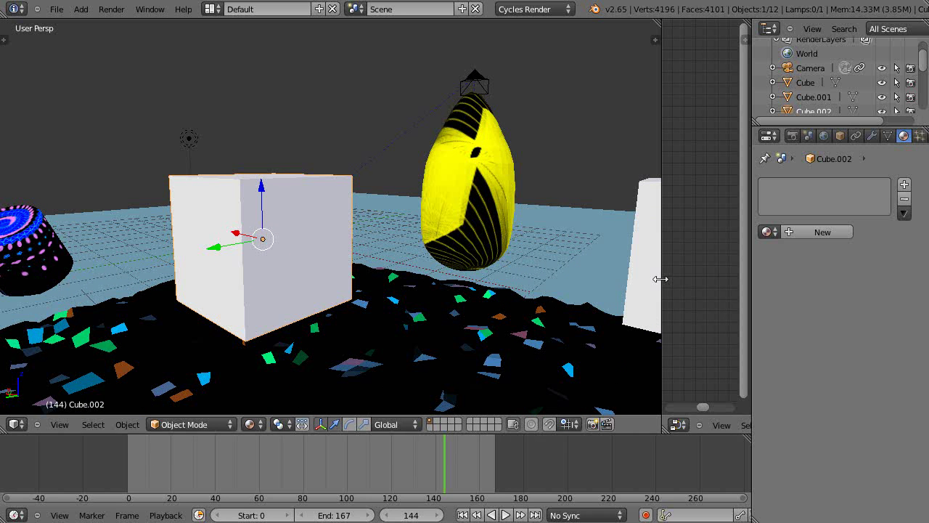
# Widen the node editor and give Cube.002 a new material with orange diffuse colour (0.800, 0.249, 0.126).
pyautogui.moveTo(660, 279); pyautogui.dragTo(398, 296)
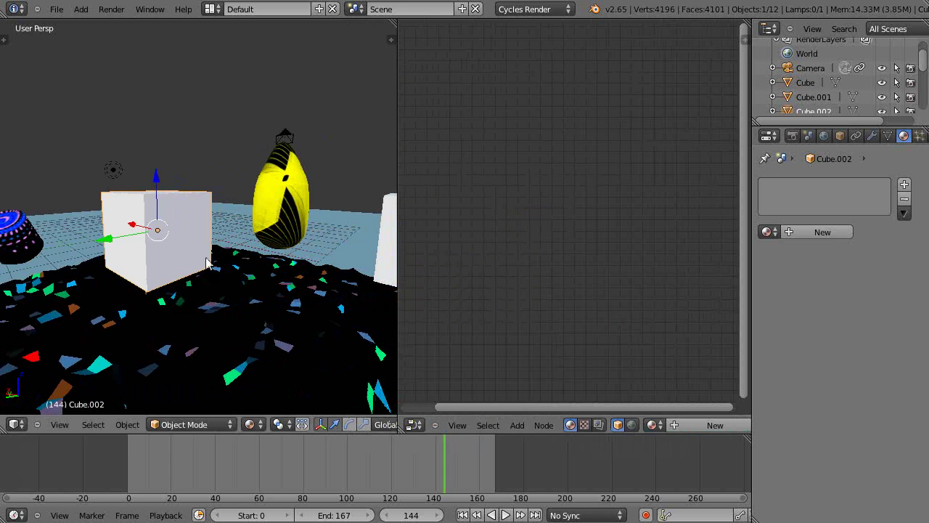
pyautogui.click(826, 231)
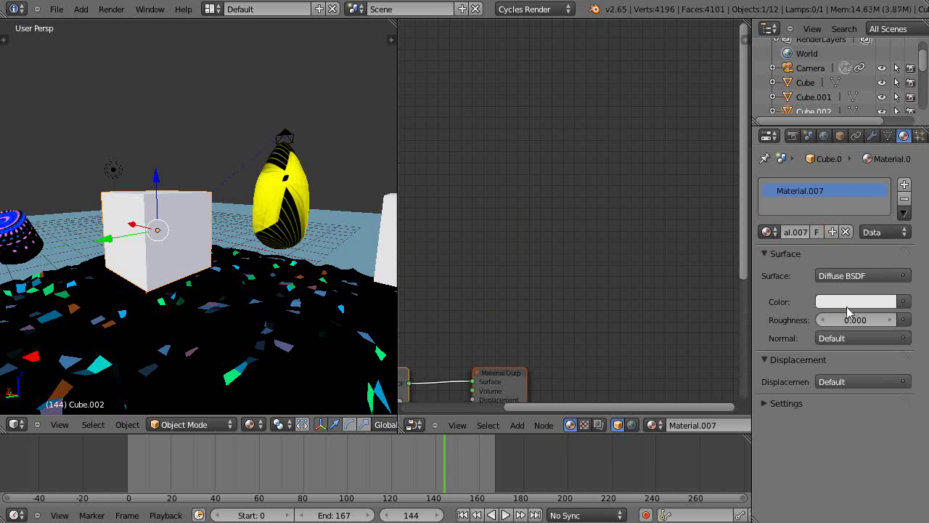
pyautogui.click(848, 304)
pyautogui.moveTo(776, 153); pyautogui.dragTo(813, 192)
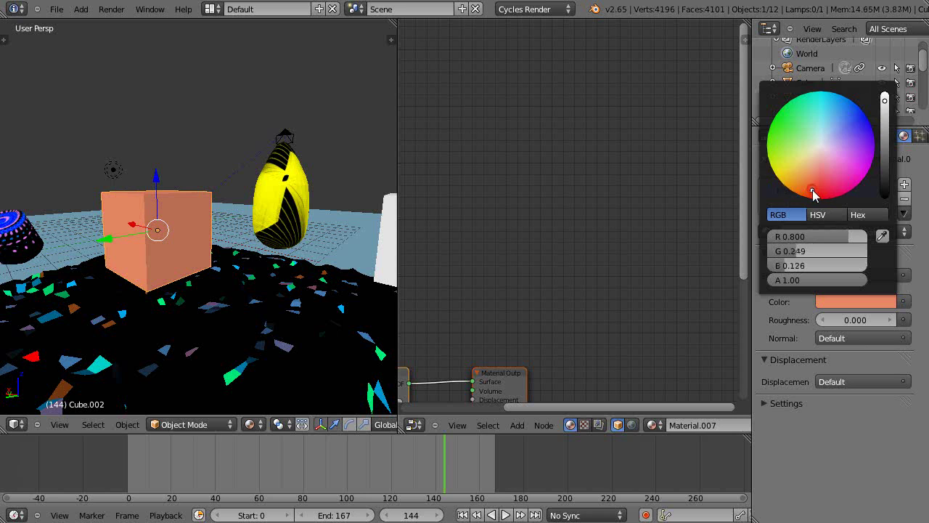
# Centre the material's nodes and spread out the Material Output and Diffuse BSDF nodes.
pyautogui.scroll(2, 312, 263)
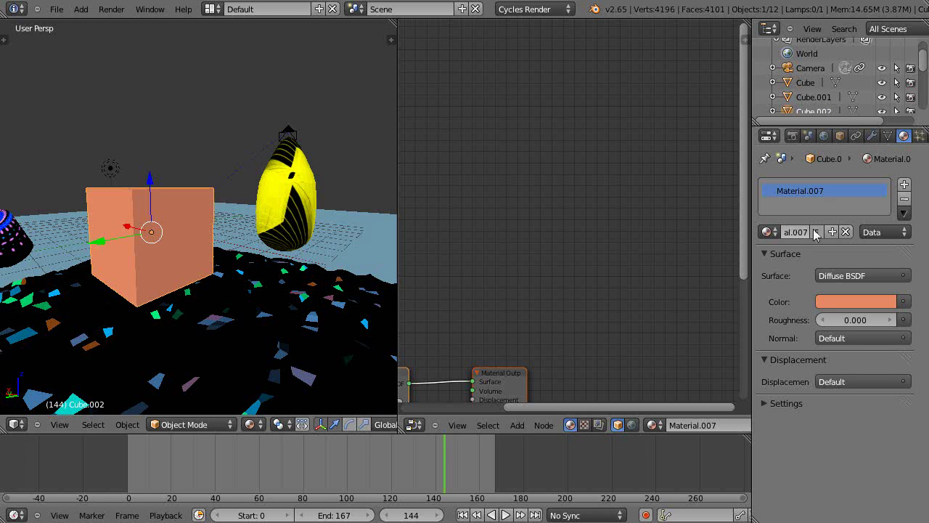
pyautogui.moveTo(517, 330); pyautogui.dragTo(673, 145, button='middle')
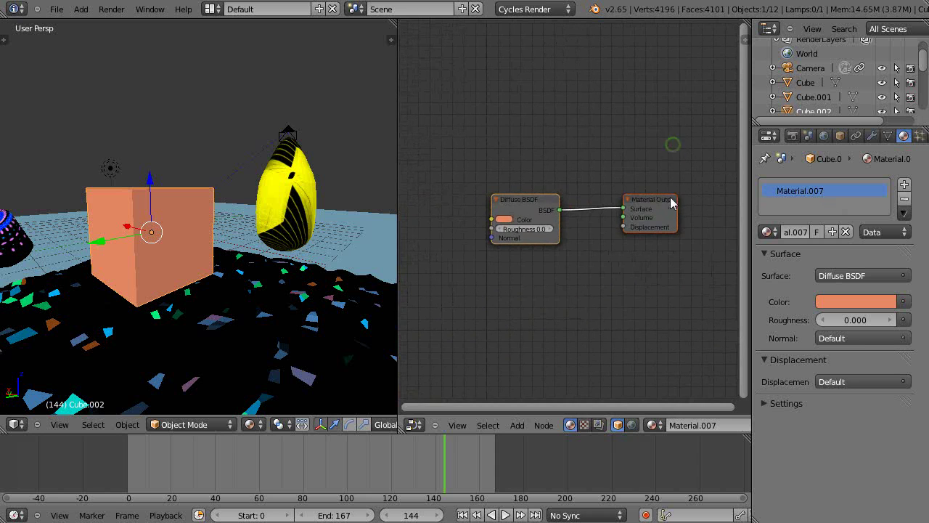
pyautogui.moveTo(668, 203); pyautogui.dragTo(700, 218, button='right')
pyautogui.moveTo(516, 212); pyautogui.dragTo(577, 223, button='right')
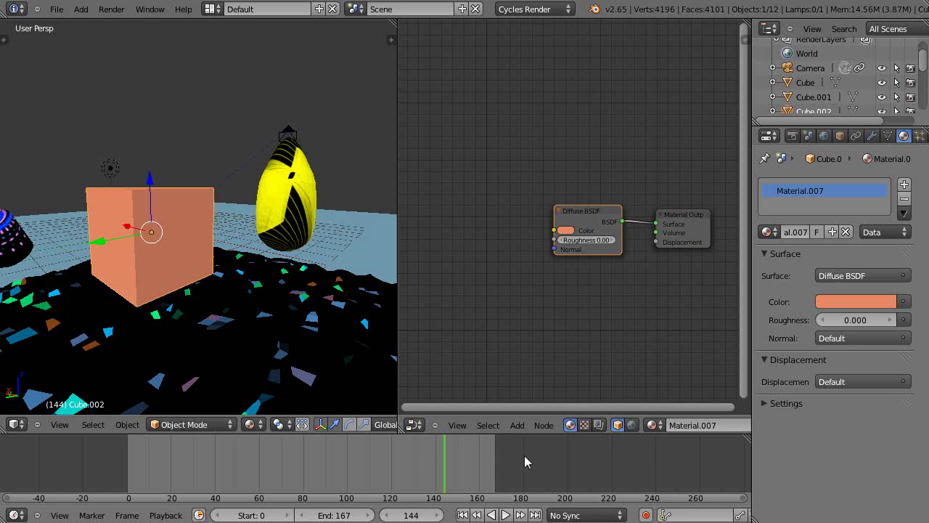
pyautogui.click(517, 426)
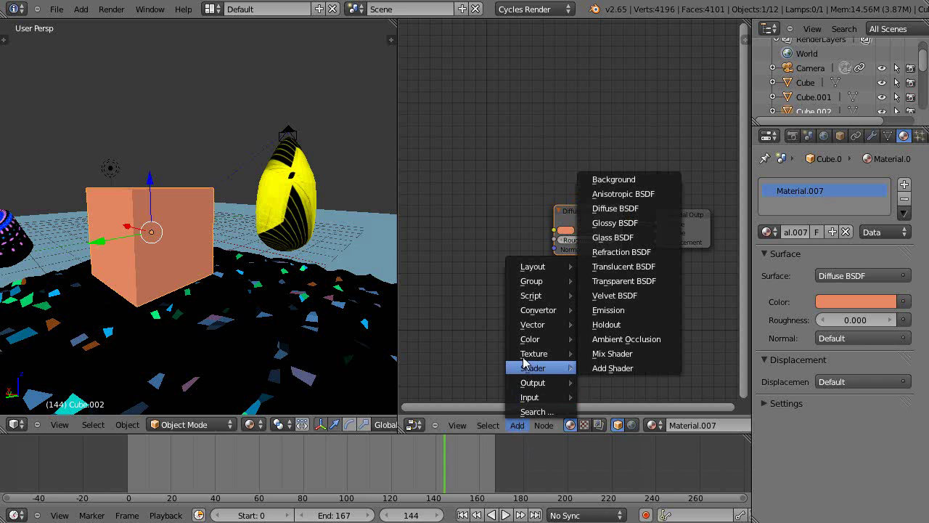
# Add an Image Texture node and wire its Color into the Diffuse BSDF Color input.
pyautogui.moveTo(536, 354)
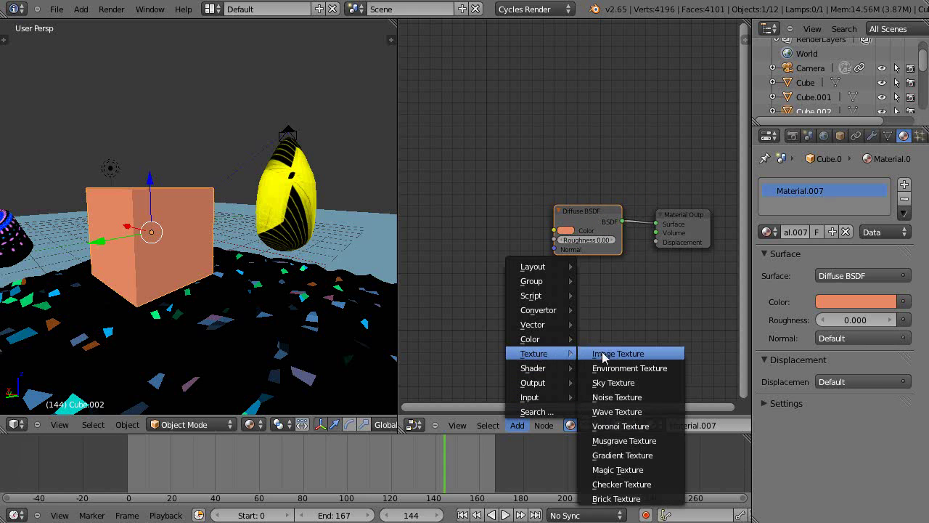
pyautogui.click(598, 355)
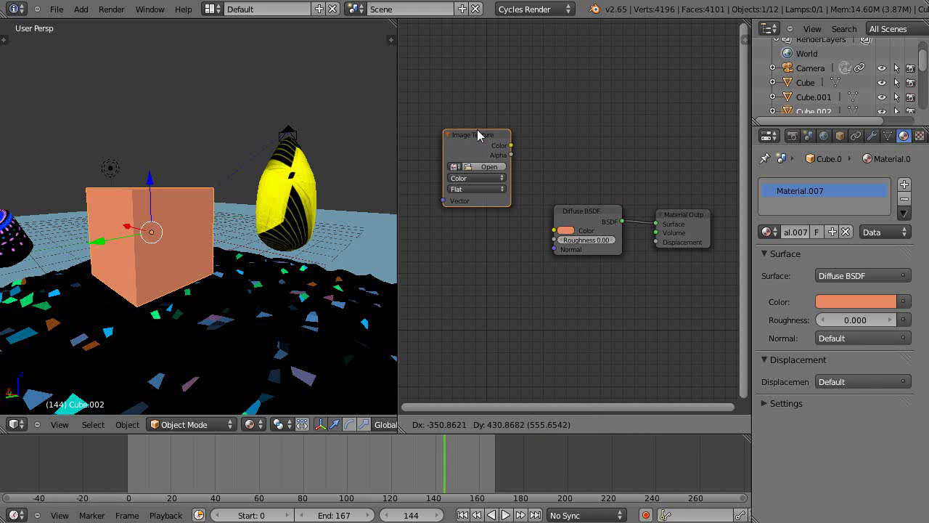
pyautogui.click(477, 130)
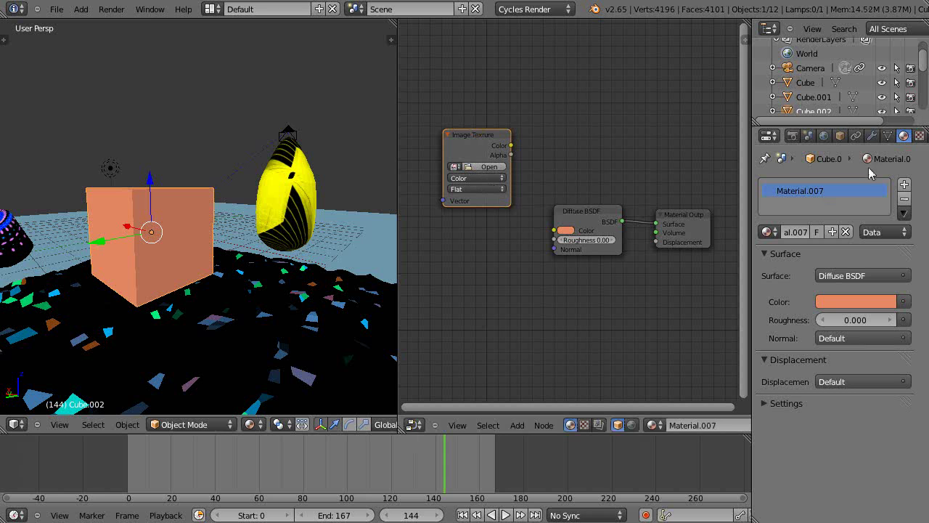
pyautogui.click(888, 137)
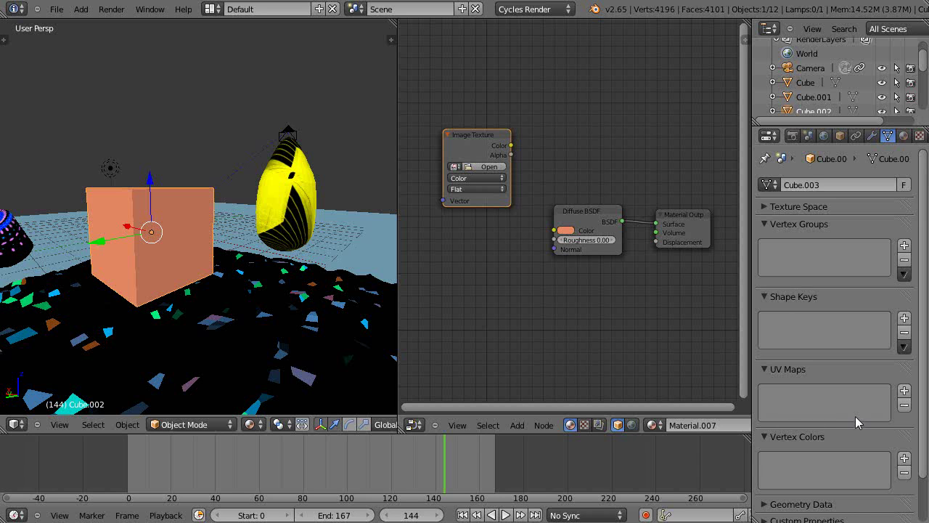
pyautogui.moveTo(510, 148); pyautogui.dragTo(550, 233)
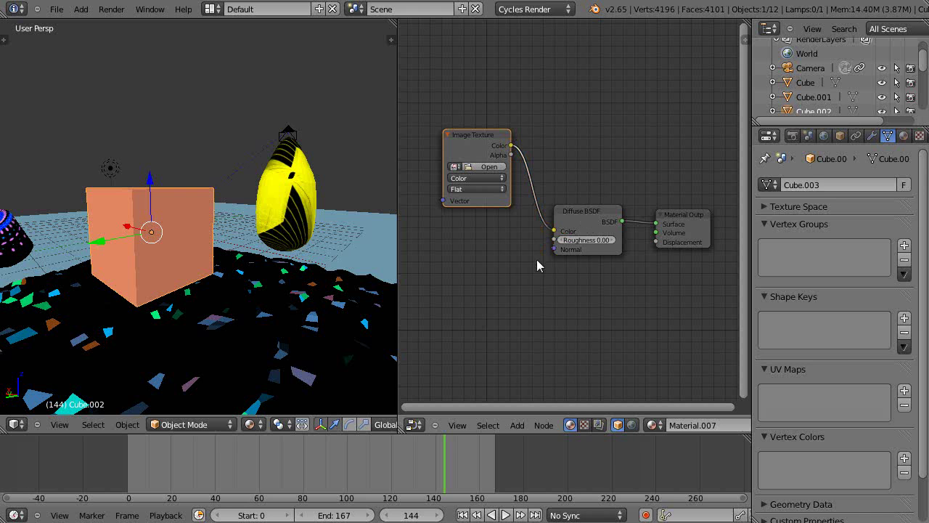
# Load a PNG from the ArtImagesScripted folder into the Image Texture node.
pyautogui.click(477, 167)
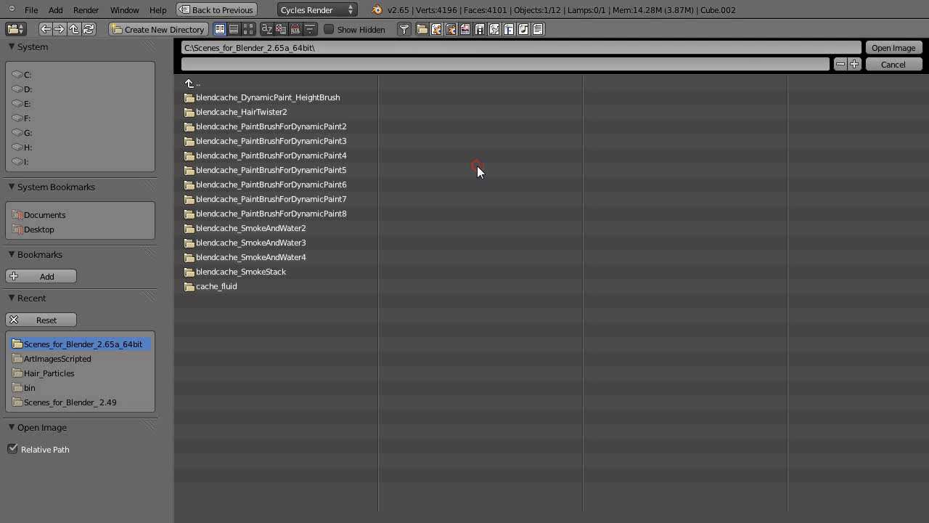
pyautogui.click(56, 357)
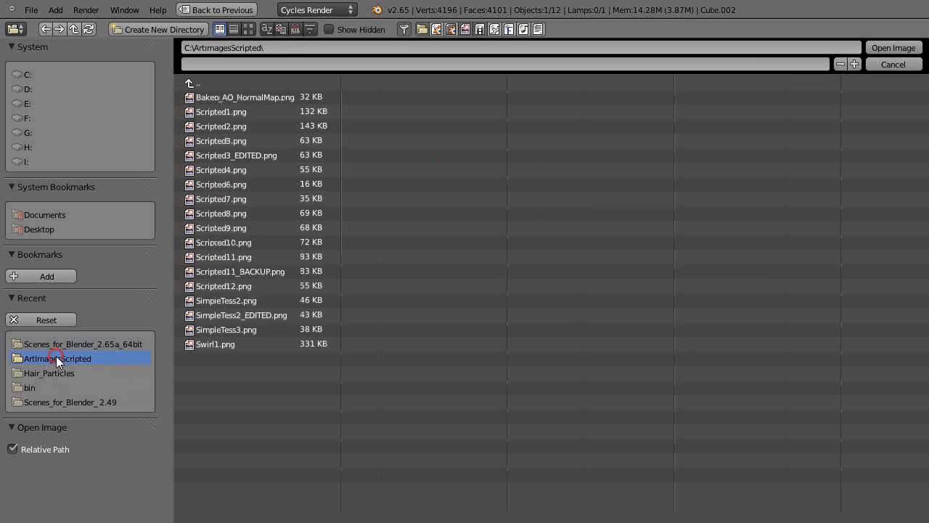
pyautogui.doubleClick(221, 213)
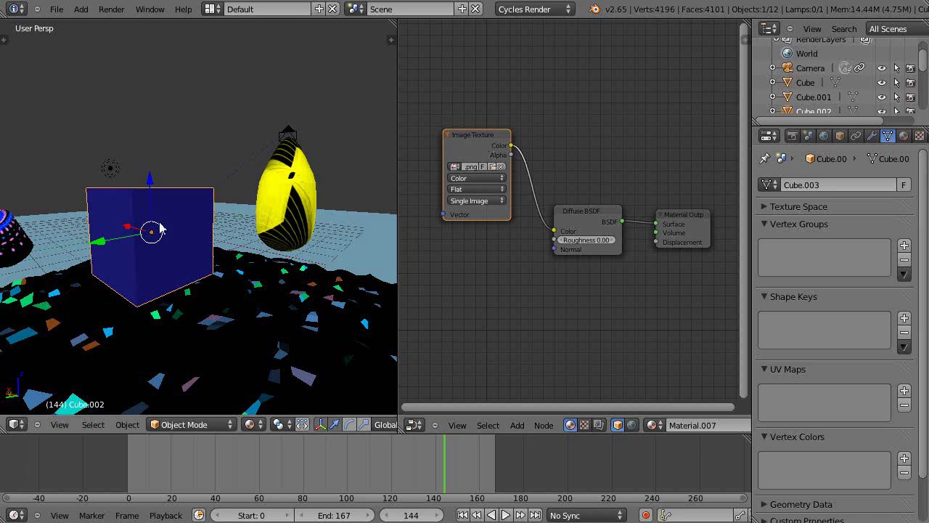
# Unwrap Cube.002 with Project from View (Bounds) in Edit Mode, then orbit to check the texture.
pyautogui.press('Tab')
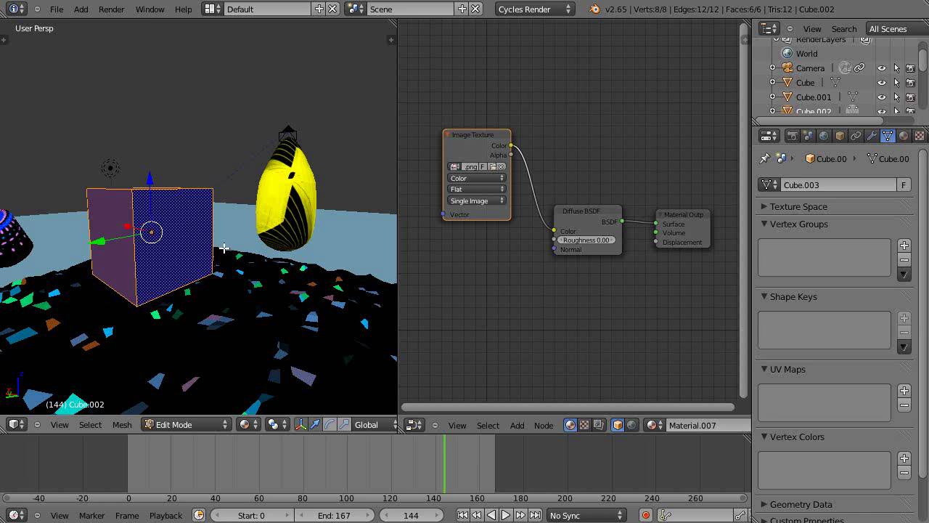
pyautogui.press('u')
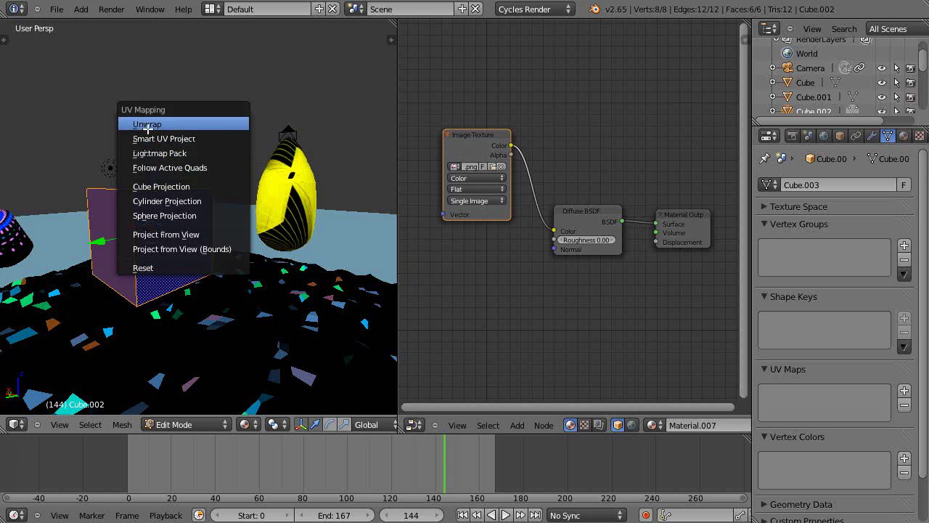
pyautogui.click(173, 249)
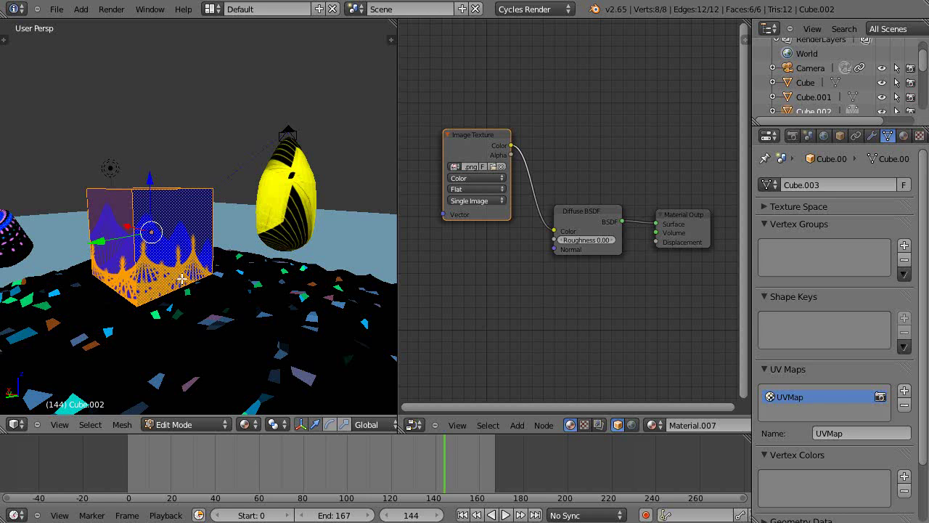
pyautogui.press('Tab')
pyautogui.moveTo(249, 319); pyautogui.dragTo(250, 319, button='middle')
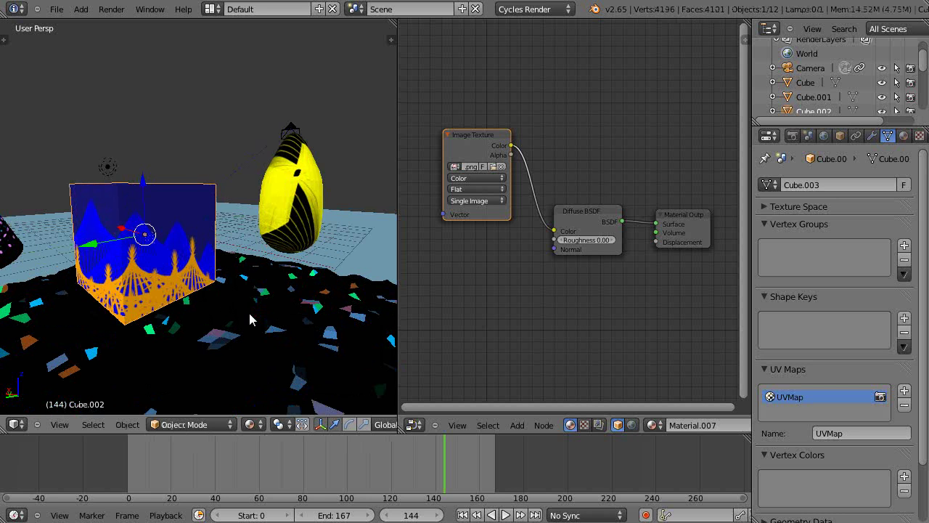
pyautogui.moveTo(236, 287); pyautogui.dragTo(191, 293, button='middle')
pyautogui.scroll(-2, 191, 292)
pyautogui.scroll(2, 178, 275)
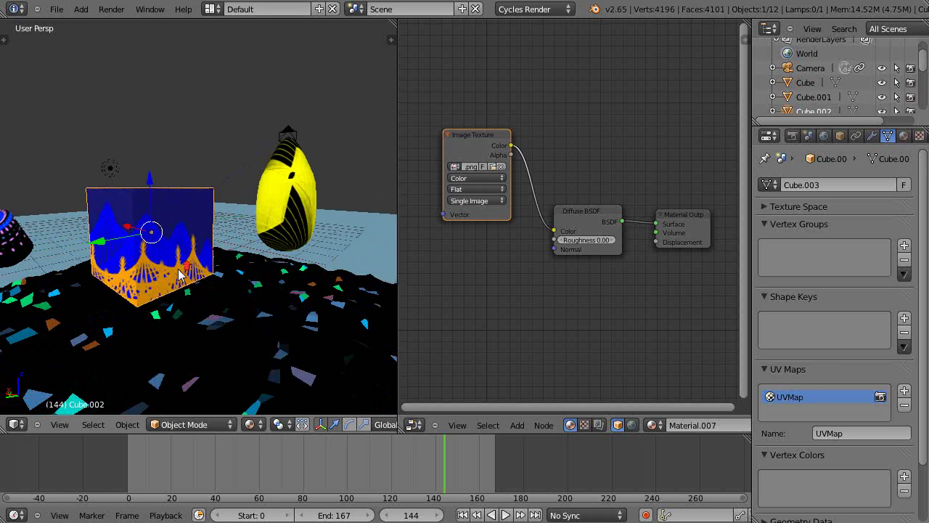
pyautogui.moveTo(178, 274)
pyautogui.mouseDown(button='middle')
pyautogui.moveTo(188, 250)
pyautogui.moveTo(196, 278)
pyautogui.mouseUp(button='middle')
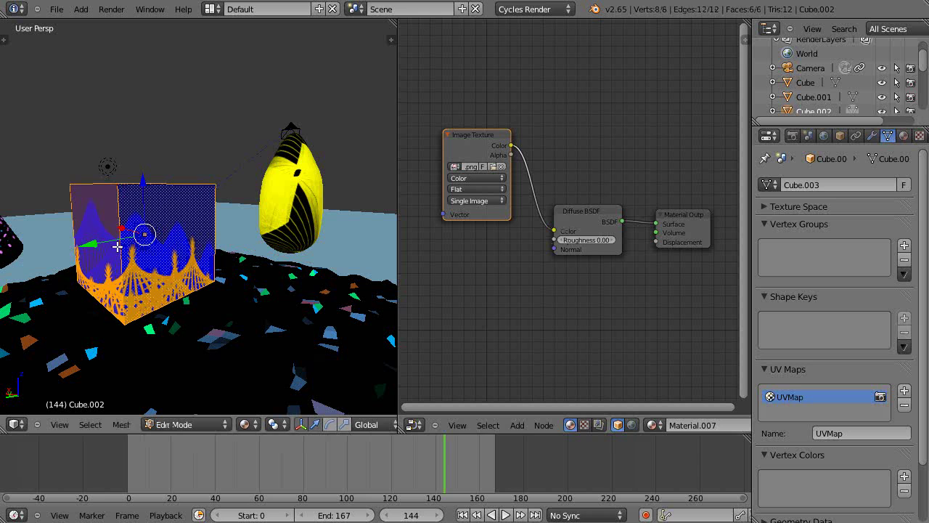
# Spread out the Material Output, Diffuse BSDF and Image Texture nodes.
pyautogui.click(920, 135)
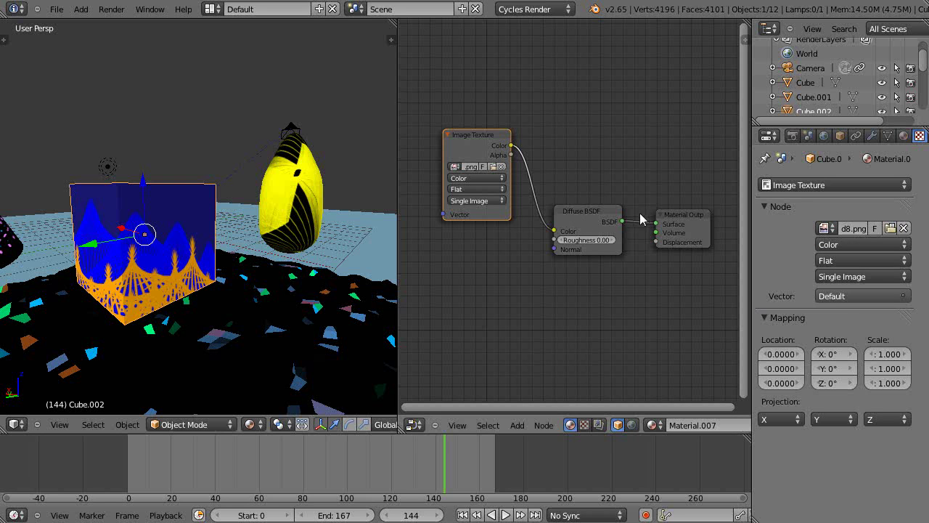
pyautogui.moveTo(696, 222); pyautogui.dragTo(704, 196)
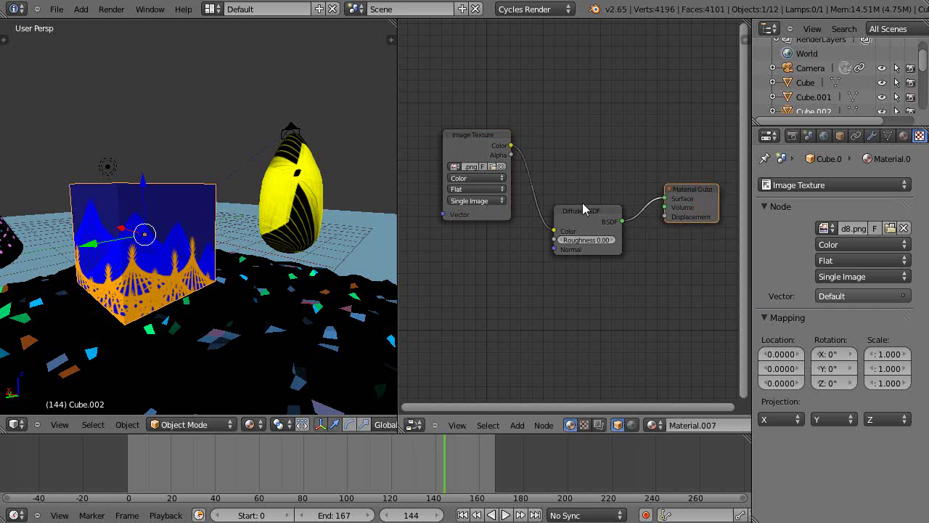
pyautogui.moveTo(586, 206); pyautogui.dragTo(621, 255)
pyautogui.moveTo(481, 133); pyautogui.dragTo(523, 158)
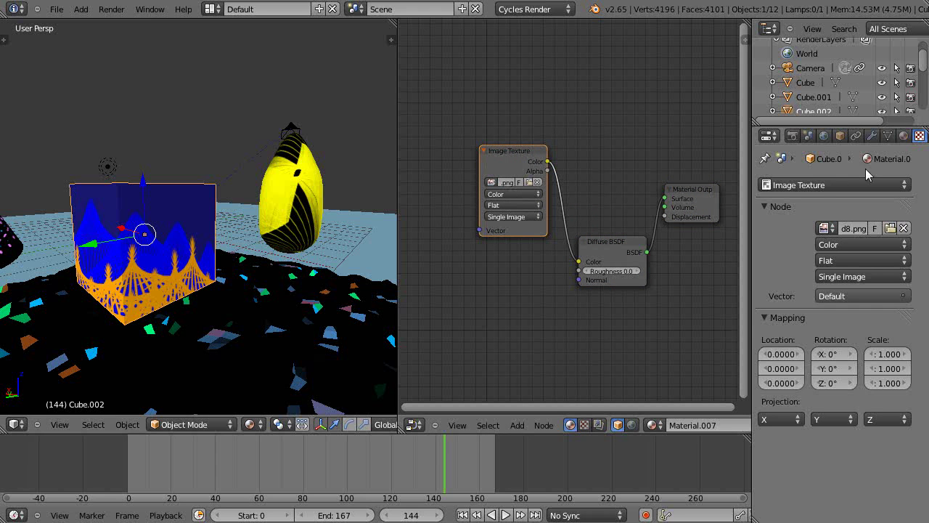
# Add a second UV map, UVMap.001, and a second Image Texture node below the first.
pyautogui.click(887, 136)
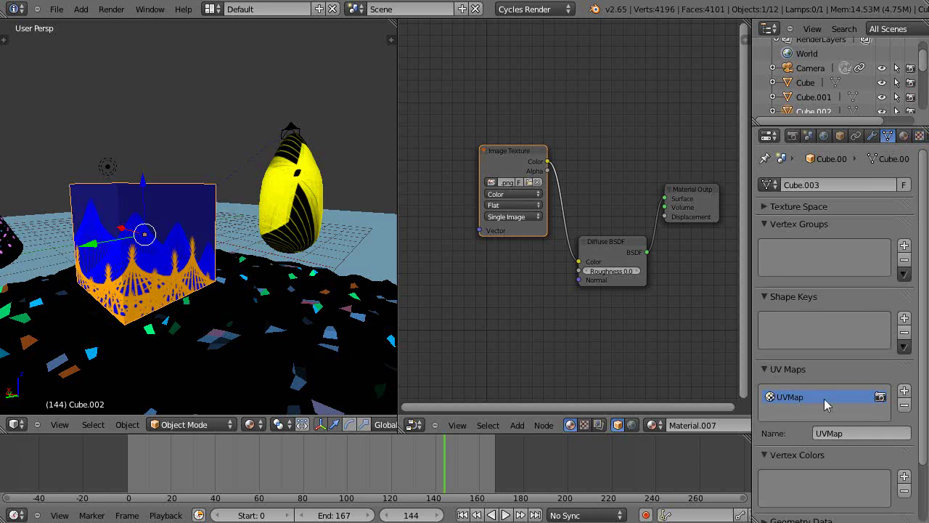
pyautogui.click(905, 391)
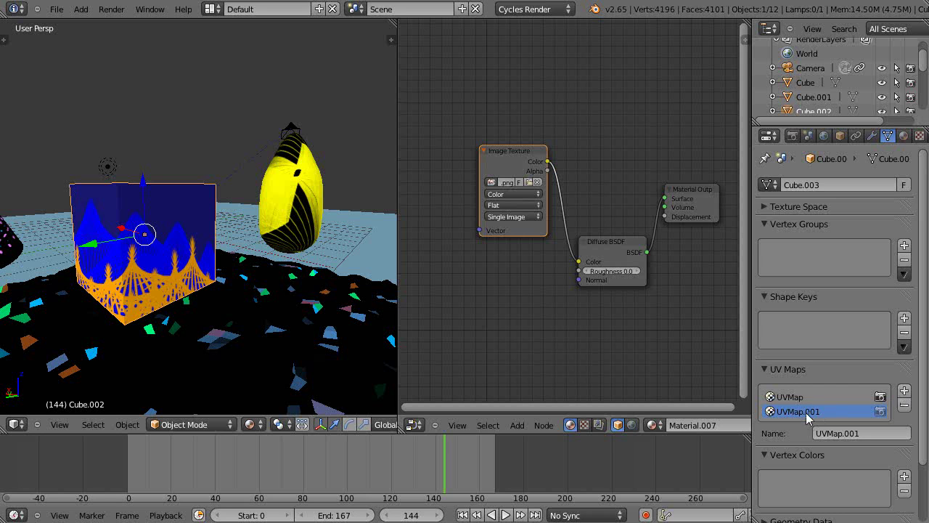
pyautogui.click(517, 426)
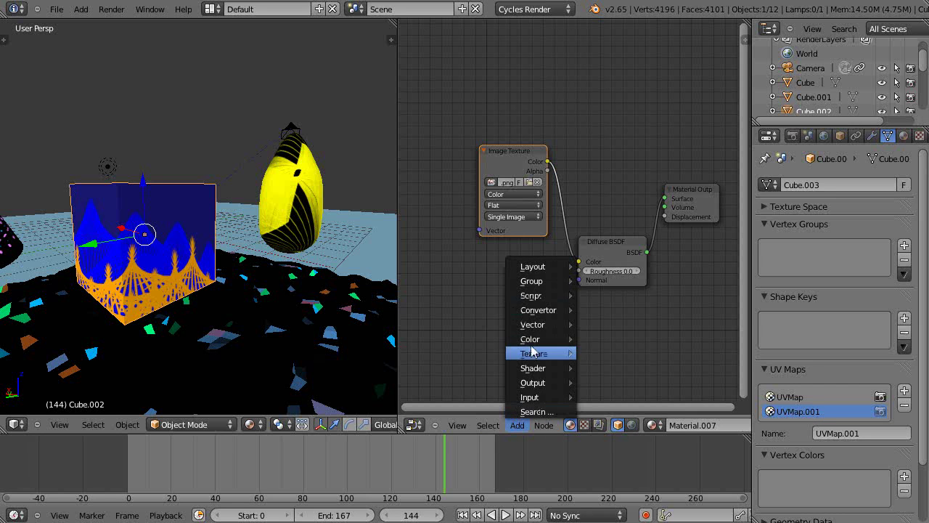
pyautogui.moveTo(533, 351)
pyautogui.click(610, 355)
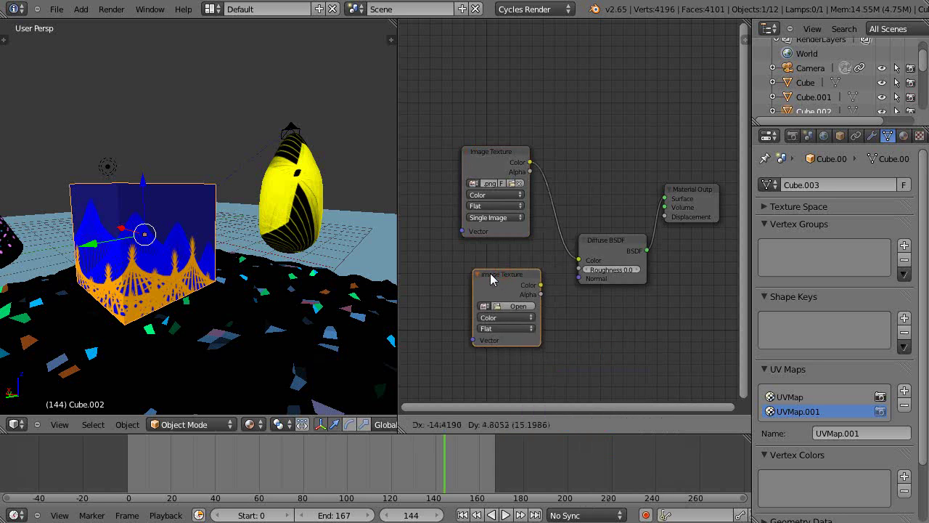
pyautogui.click(480, 277)
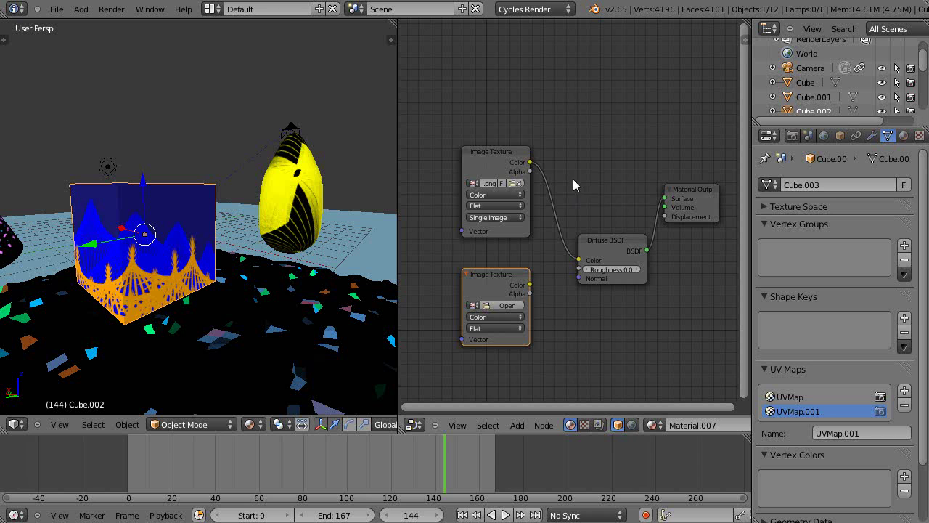
# Cut the image-to-diffuse link and shift the Material Output and Diffuse BSDF nodes right.
pyautogui.keyDown('ctrl'); pyautogui.moveTo(573, 185); pyautogui.dragTo(556, 261); pyautogui.keyUp('ctrl')
pyautogui.moveTo(699, 188)
pyautogui.mouseDown()
pyautogui.moveTo(717, 165)
pyautogui.moveTo(711, 154)
pyautogui.mouseUp()
pyautogui.moveTo(639, 244); pyautogui.dragTo(711, 236)
pyautogui.scroll(2, 548, 370)
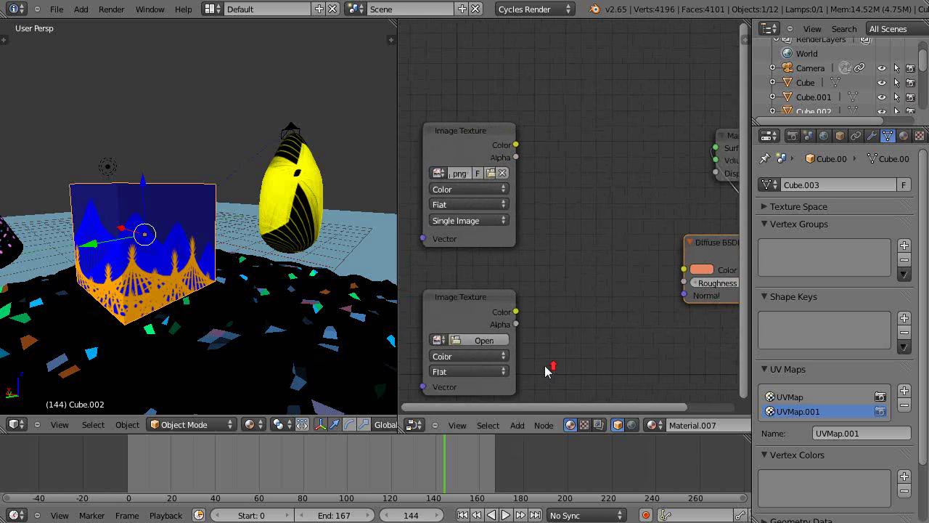
# Add a Mix colour node and connect its output to the Diffuse BSDF Color.
pyautogui.click(517, 425)
pyautogui.moveTo(534, 340)
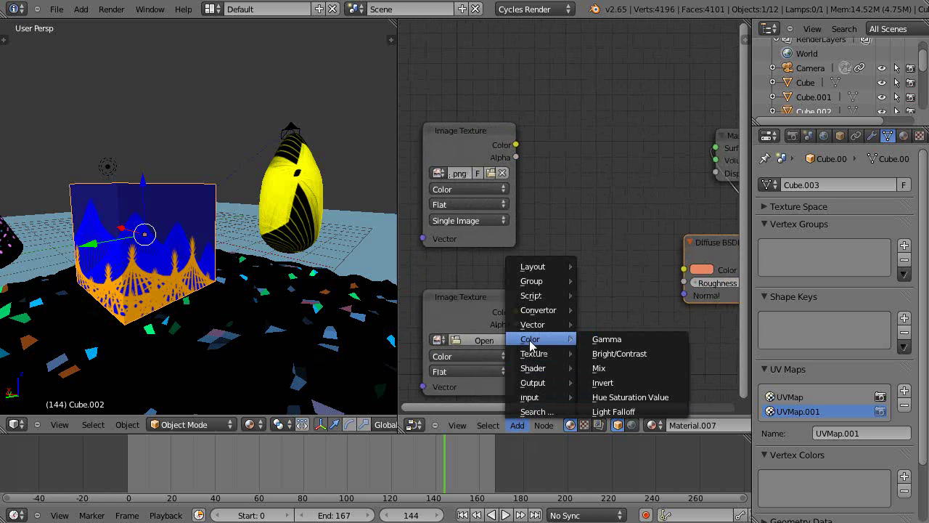
pyautogui.click(598, 367)
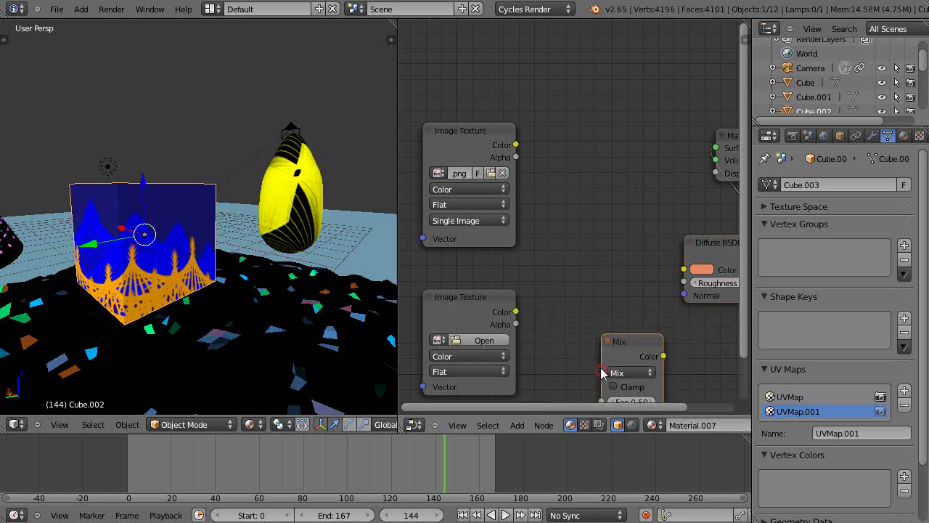
pyautogui.click(595, 208)
pyautogui.moveTo(637, 232); pyautogui.dragTo(684, 269)
# Connect the upper Image Texture to Mix Color1 and the lower one to Color2.
pyautogui.moveTo(516, 145); pyautogui.dragTo(576, 290)
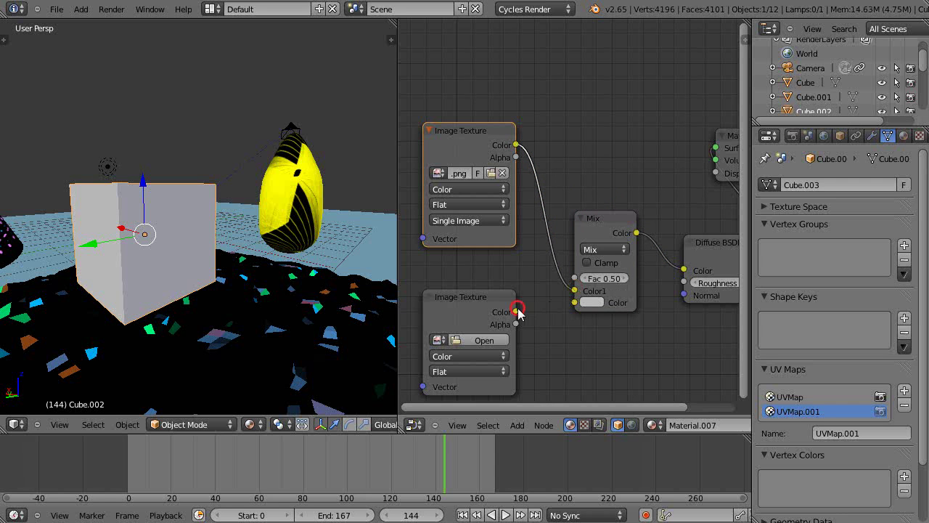
pyautogui.moveTo(517, 310); pyautogui.dragTo(560, 311)
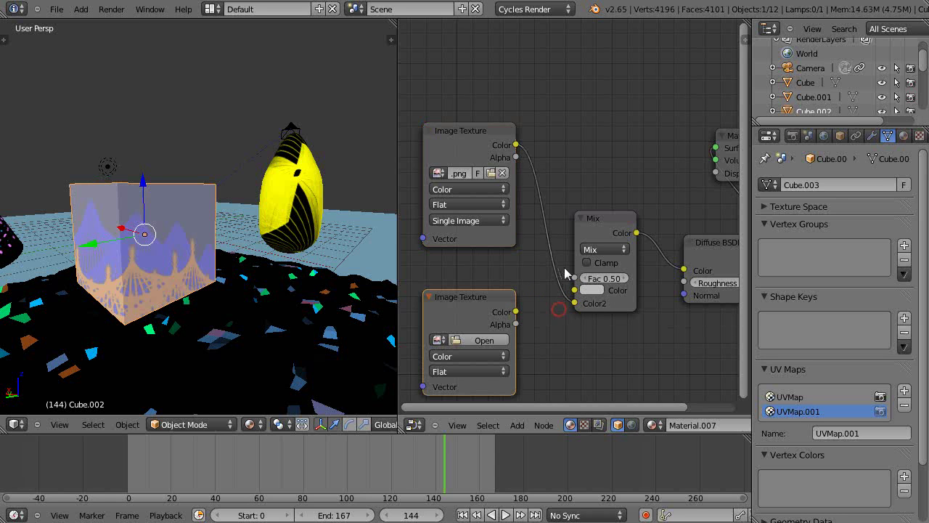
pyautogui.keyDown('ctrl'); pyautogui.moveTo(564, 266); pyautogui.dragTo(550, 292, button='right'); pyautogui.keyUp('ctrl')
pyautogui.moveTo(516, 145); pyautogui.dragTo(573, 290)
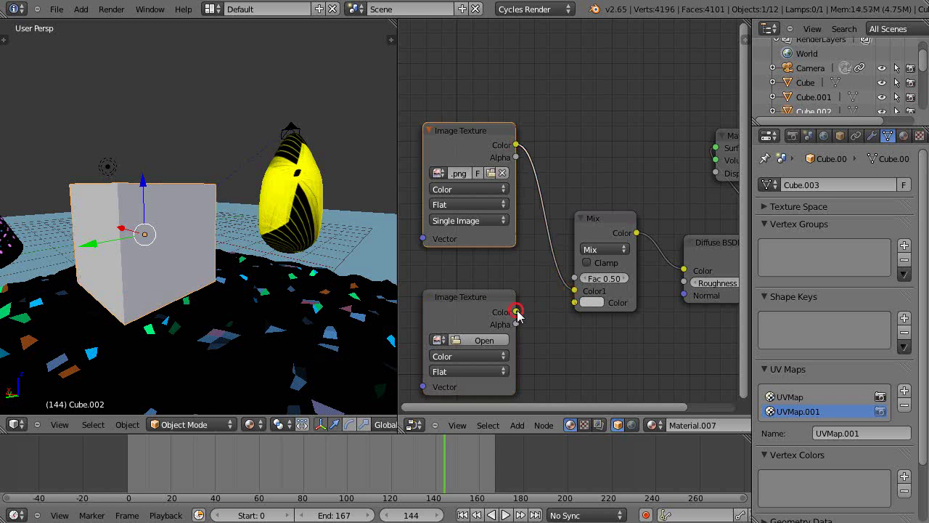
pyautogui.moveTo(518, 314); pyautogui.dragTo(579, 303)
pyautogui.scroll(-3, 589, 341)
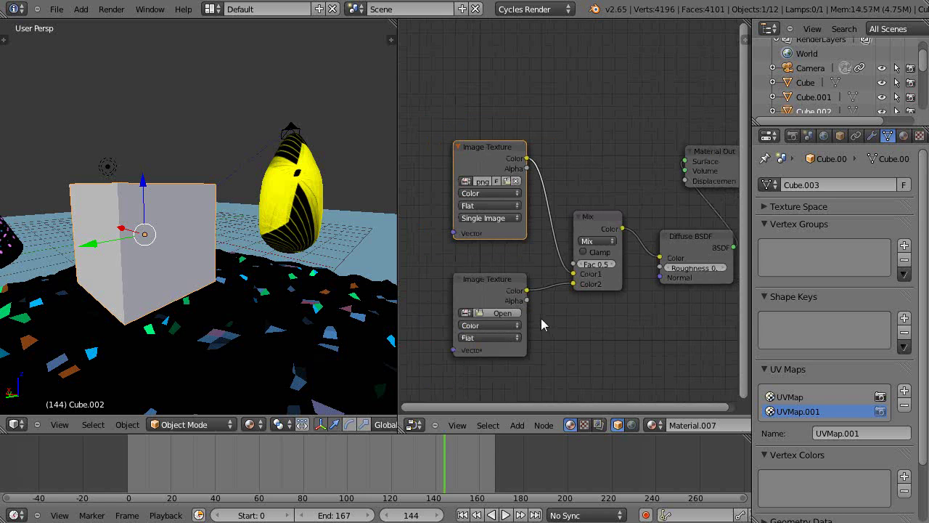
pyautogui.scroll(-1, 541, 318)
# Load Scripted11.png from ArtImagesScripted into the lower Image Texture node.
pyautogui.press('Tab')
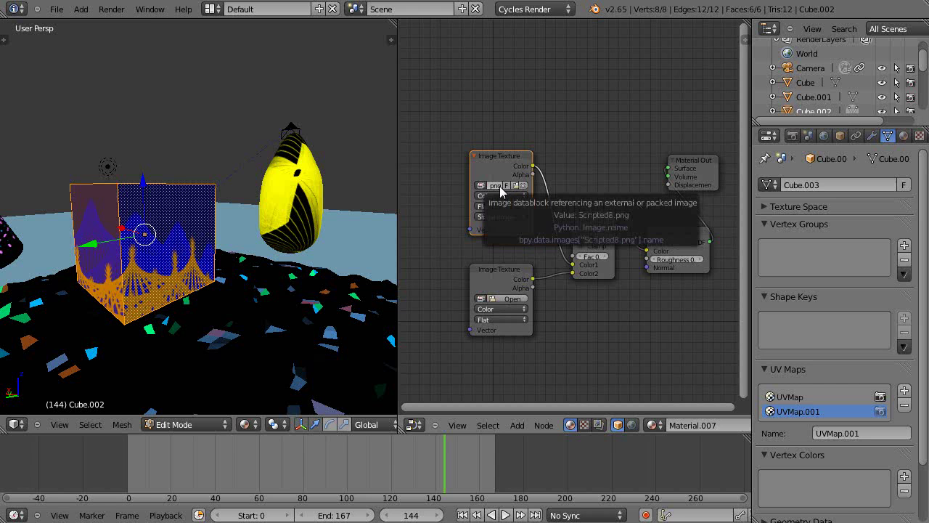
pyautogui.click(512, 298)
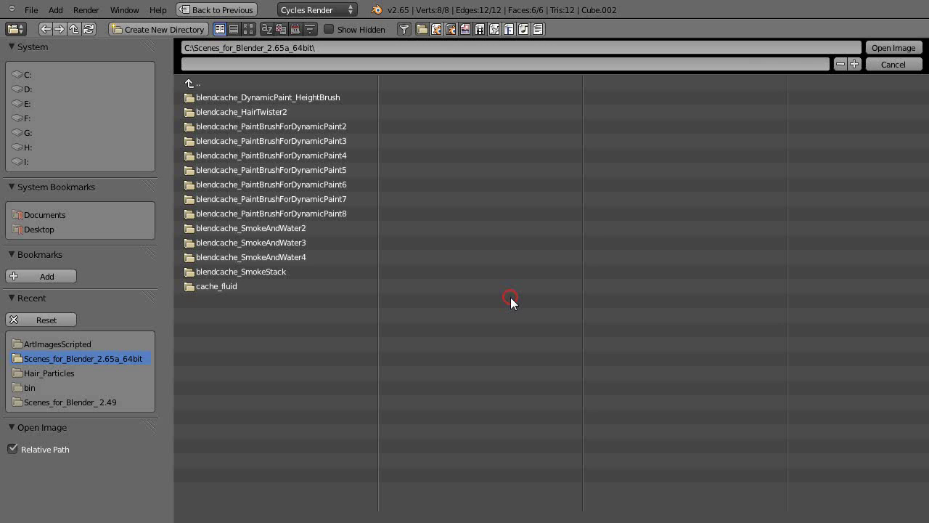
pyautogui.click(55, 344)
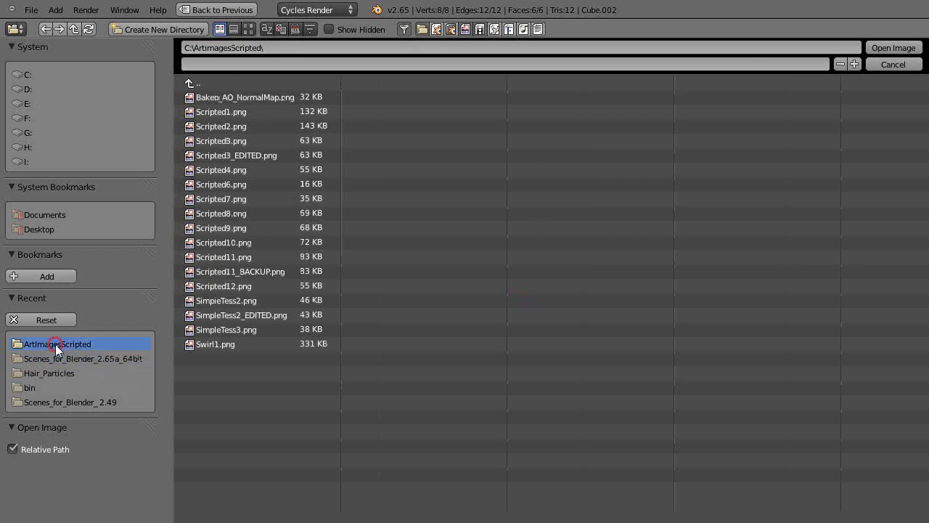
pyautogui.doubleClick(223, 256)
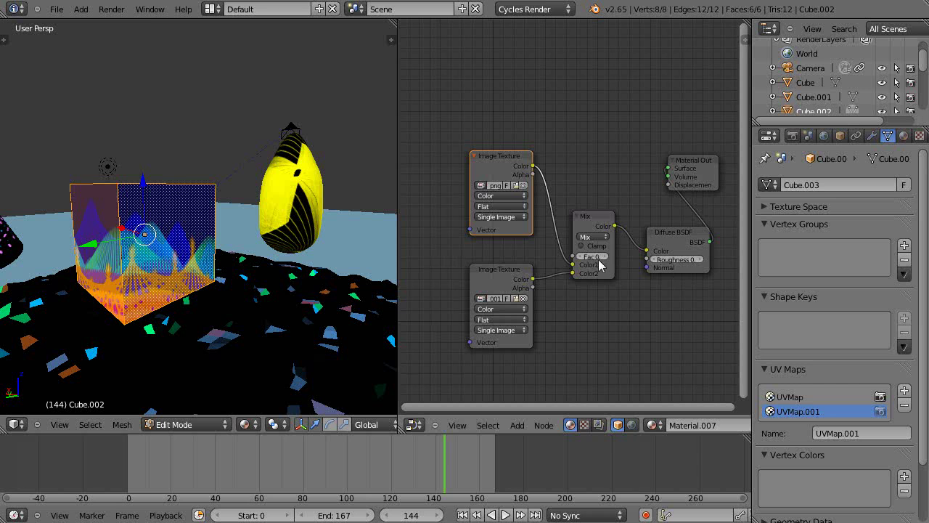
# Reposition the Diffuse BSDF and Mix nodes and widen the Mix node.
pyautogui.moveTo(596, 262); pyautogui.dragTo(556, 264)
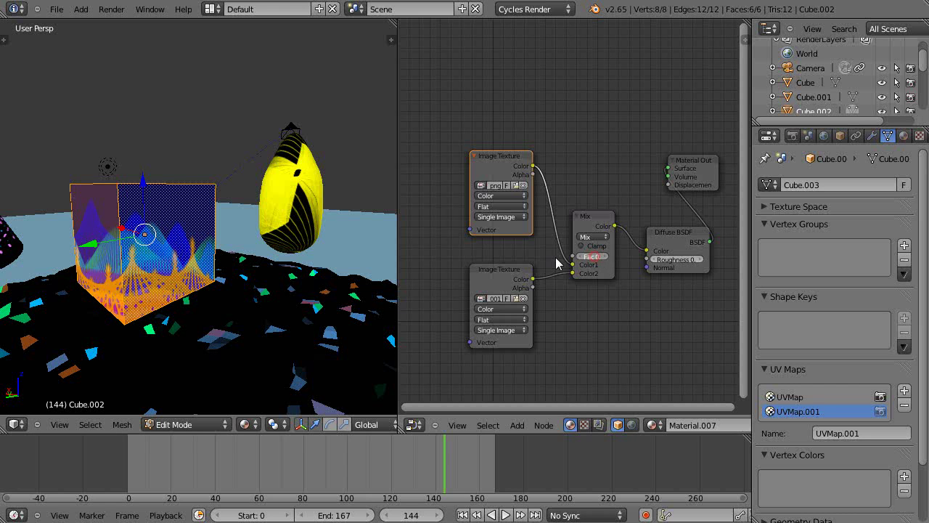
pyautogui.click(419, 282)
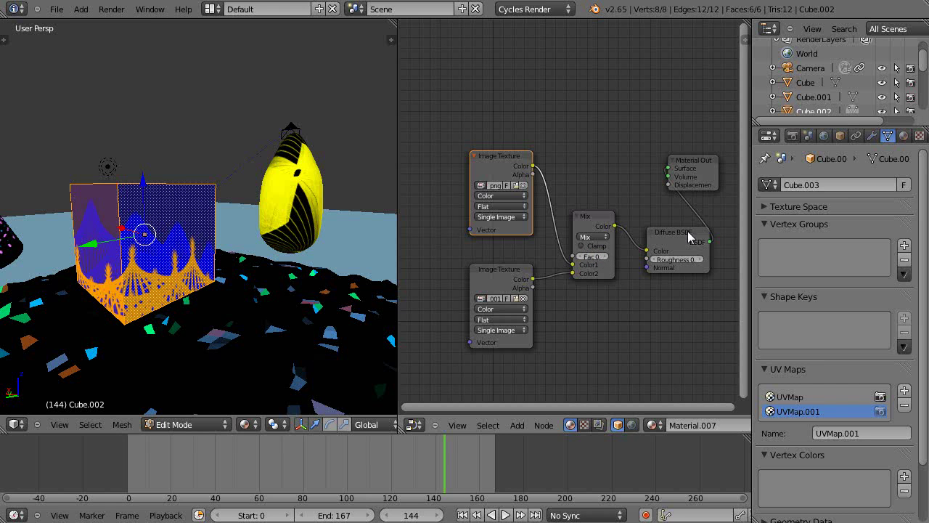
pyautogui.moveTo(688, 234); pyautogui.dragTo(699, 251)
pyautogui.scroll(3, 649, 276)
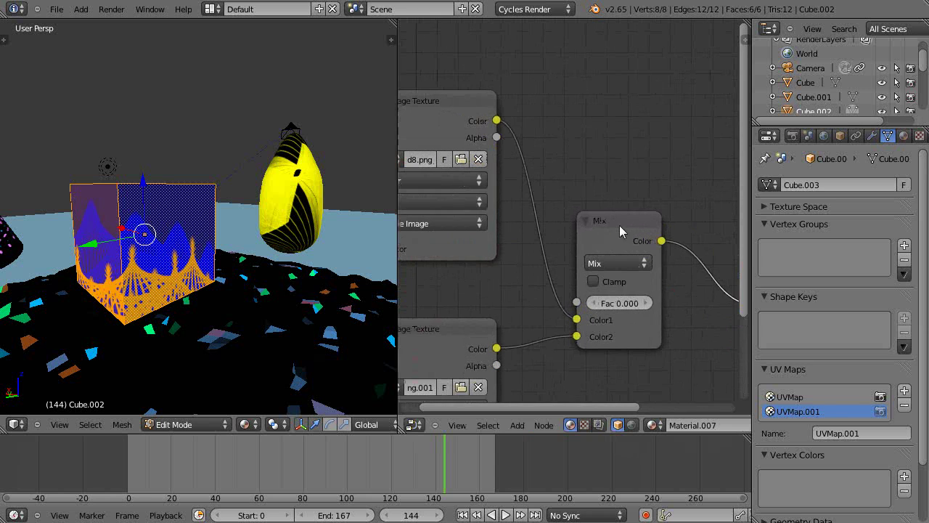
pyautogui.moveTo(605, 226); pyautogui.dragTo(561, 230)
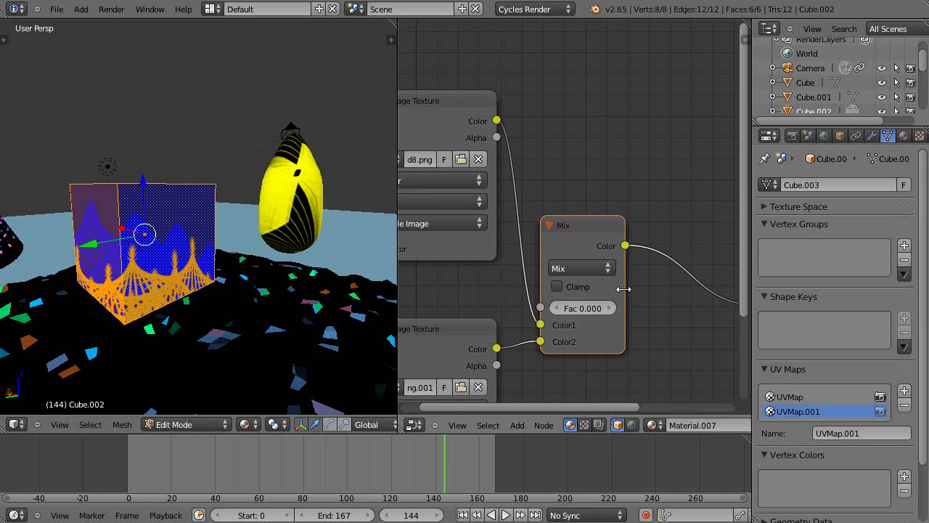
pyautogui.moveTo(624, 288); pyautogui.dragTo(677, 290)
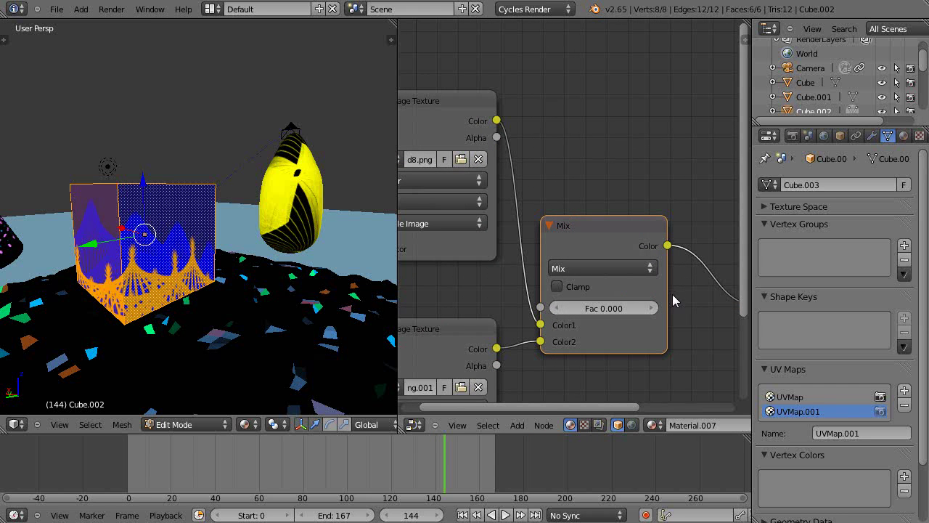
# Try Mix factors 0.668 and 0.256, return to Object Mode, and reset Fac to 0.000.
pyautogui.scroll(-5, 639, 317)
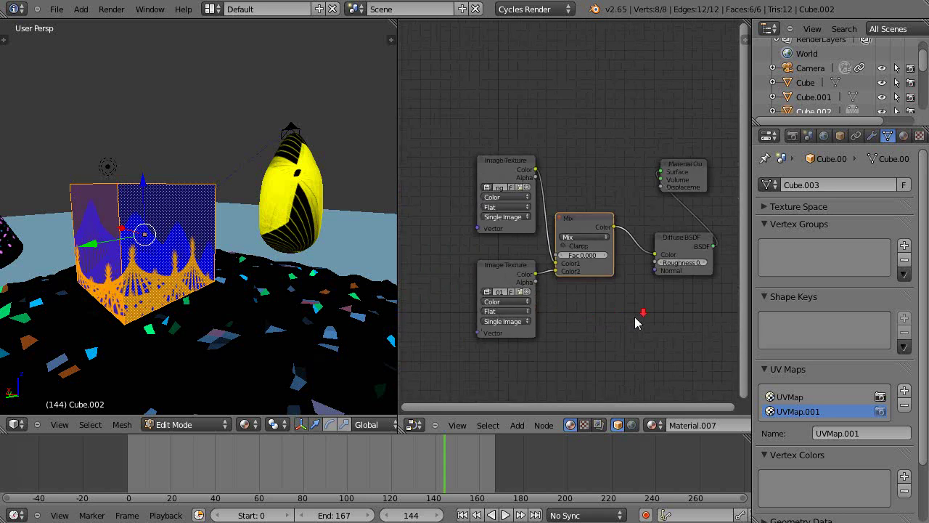
pyautogui.scroll(4, 635, 322)
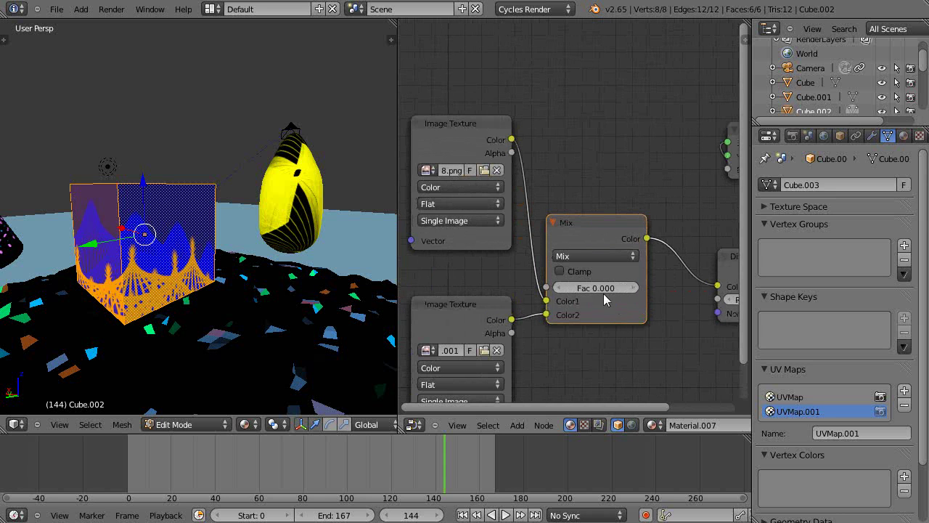
pyautogui.moveTo(603, 293); pyautogui.dragTo(680, 285)
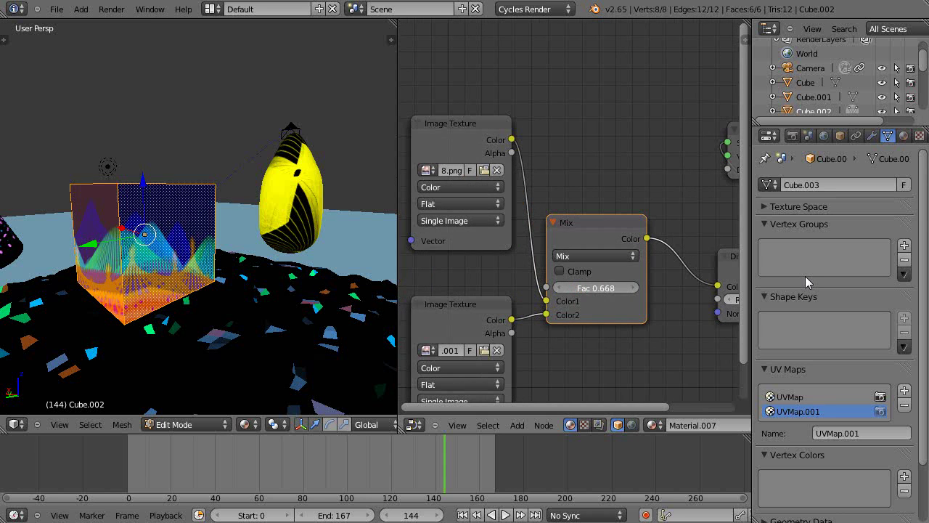
pyautogui.moveTo(588, 288); pyautogui.dragTo(697, 301)
pyautogui.press('Tab')
pyautogui.moveTo(828, 294); pyautogui.dragTo(523, 321)
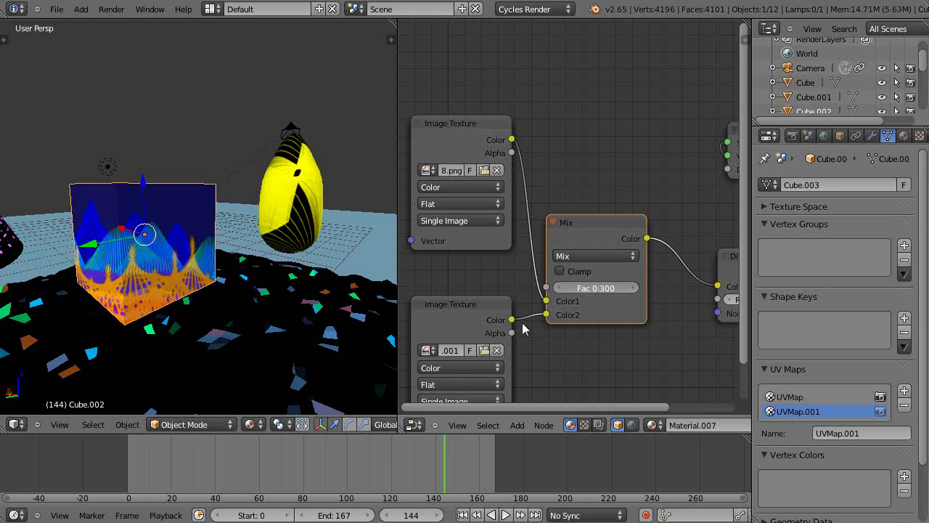
# Keyframe the Mix factor at 0.000 on frame 20 and at 1.000 on frame 120.
pyautogui.click(171, 465)
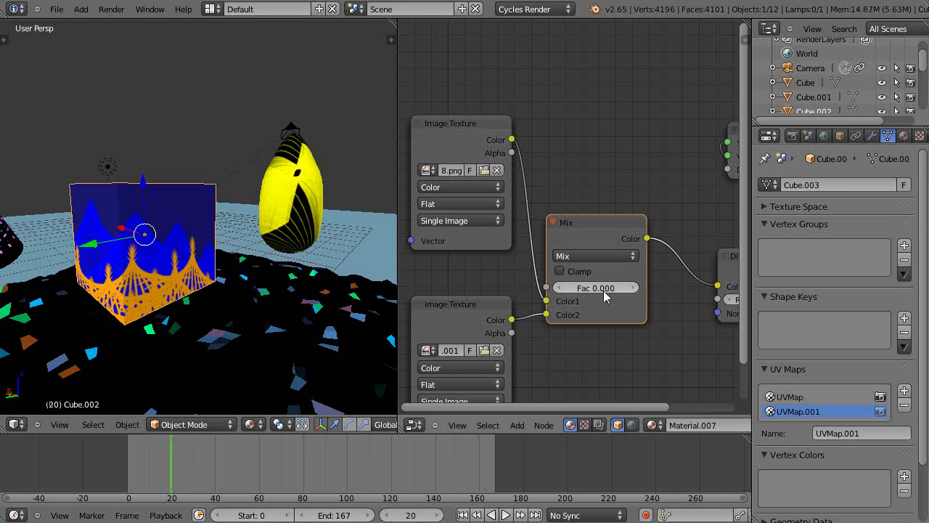
pyautogui.press('i')
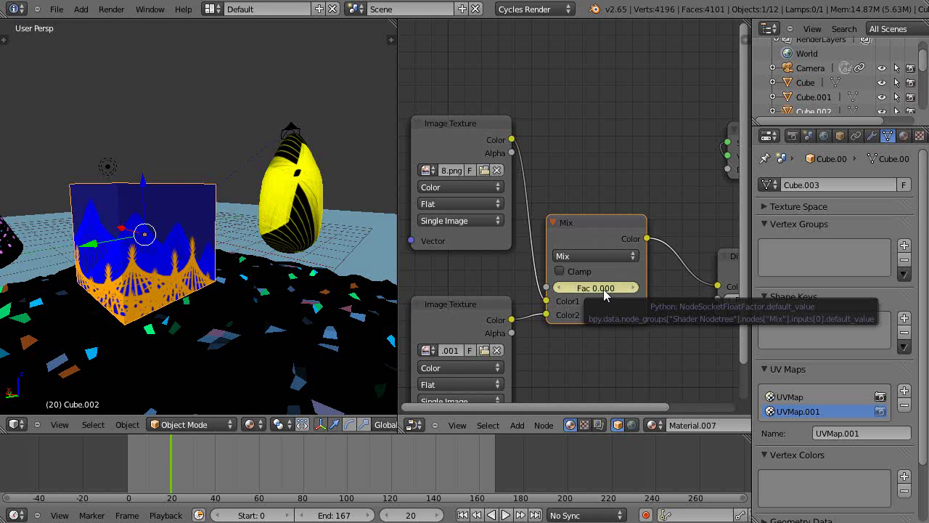
pyautogui.click(391, 476)
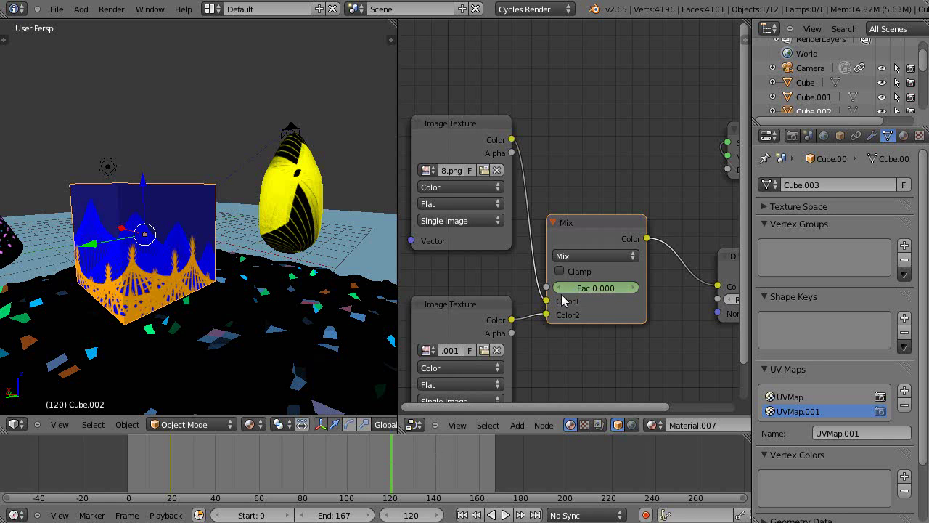
pyautogui.moveTo(563, 293); pyautogui.dragTo(614, 294)
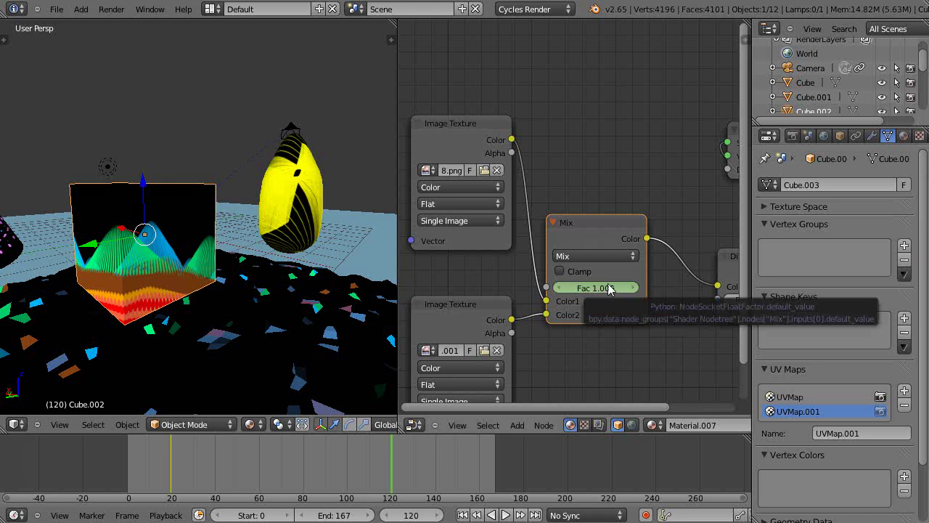
pyautogui.press('i')
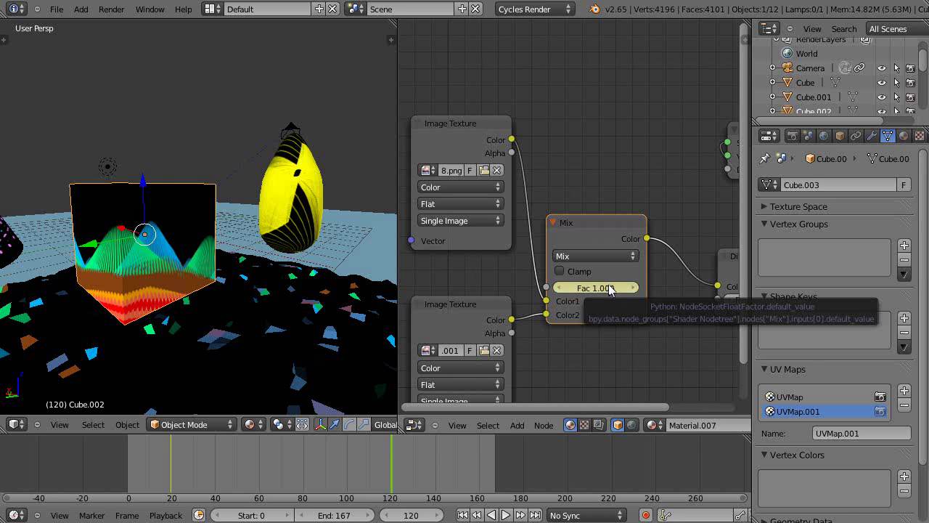
pyautogui.scroll(-3, 577, 317)
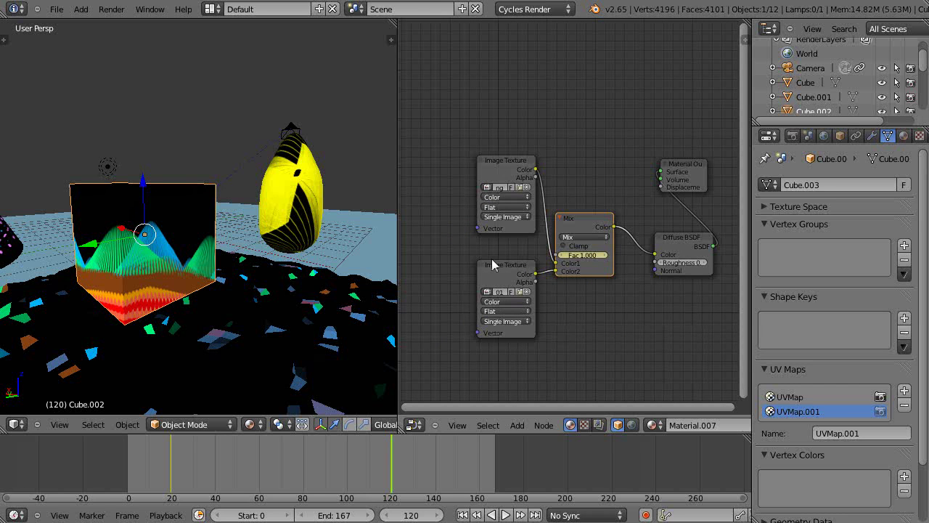
# Scrub the timeline through frames 26 to 75, then frame 39, to preview the blend.
pyautogui.click(183, 469)
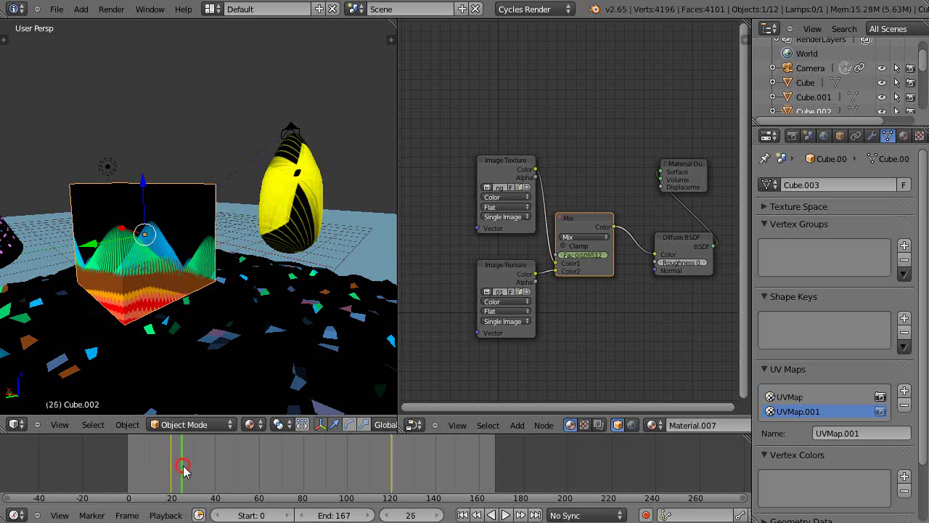
pyautogui.moveTo(229, 471); pyautogui.dragTo(367, 479)
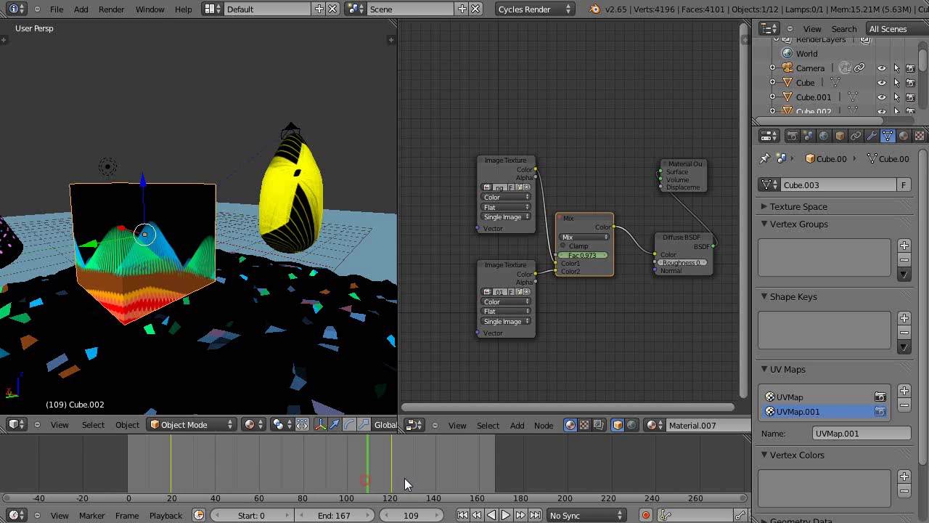
pyautogui.moveTo(211, 353); pyautogui.dragTo(207, 349, button='middle')
pyautogui.click(213, 473)
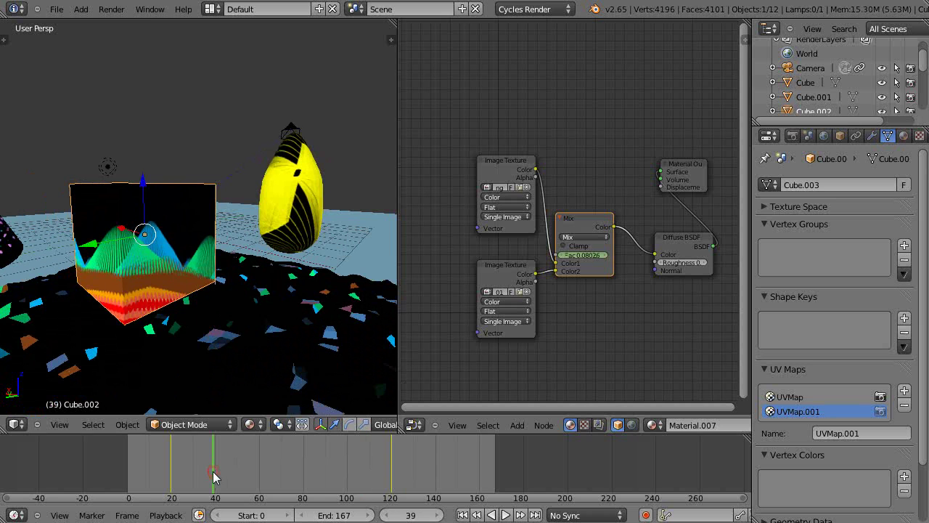
# Nudge the lower Image Texture node, then scrub from frame 120 back to 90.
pyautogui.click(506, 164)
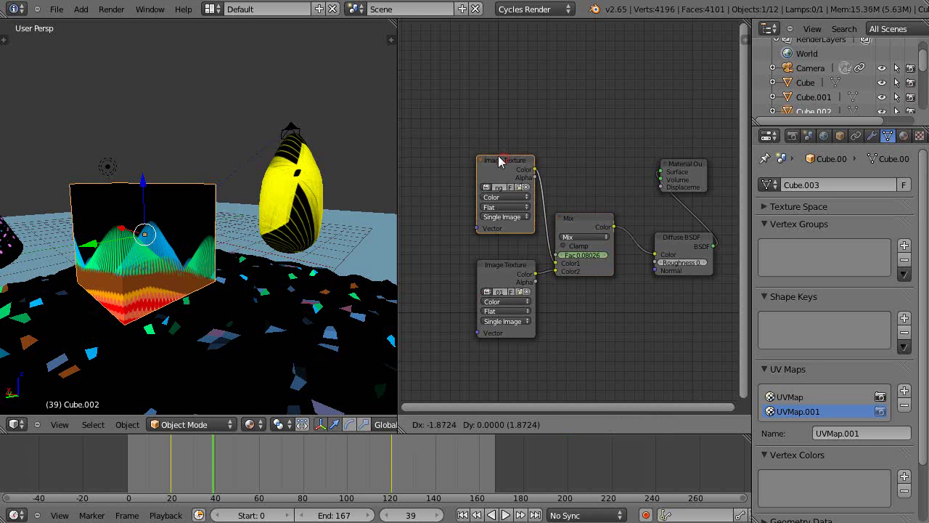
pyautogui.moveTo(506, 272); pyautogui.dragTo(503, 274)
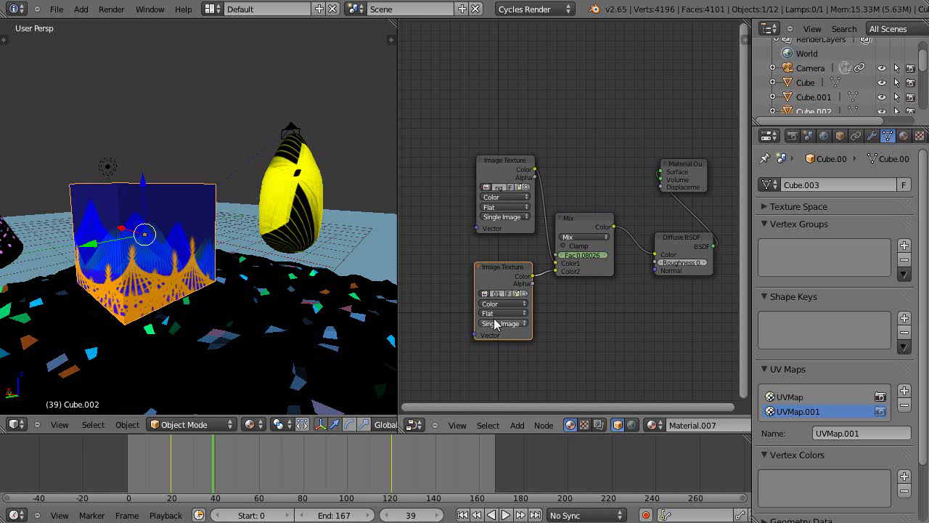
pyautogui.click(390, 453)
pyautogui.moveTo(391, 454); pyautogui.dragTo(215, 463)
# Play the animation forward and then in reverse to watch the textures blend.
pyautogui.hotkey('alt', 'a')
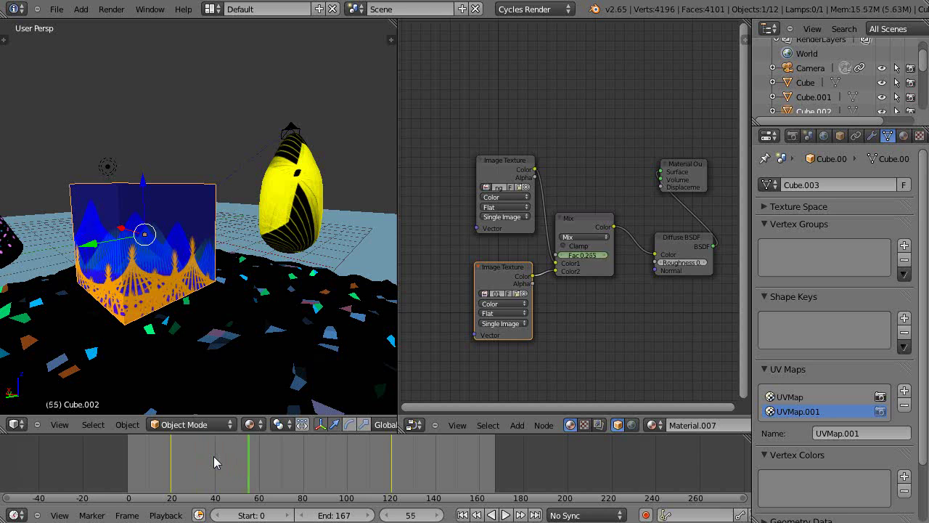
pyautogui.hotkey('alt', 'a')
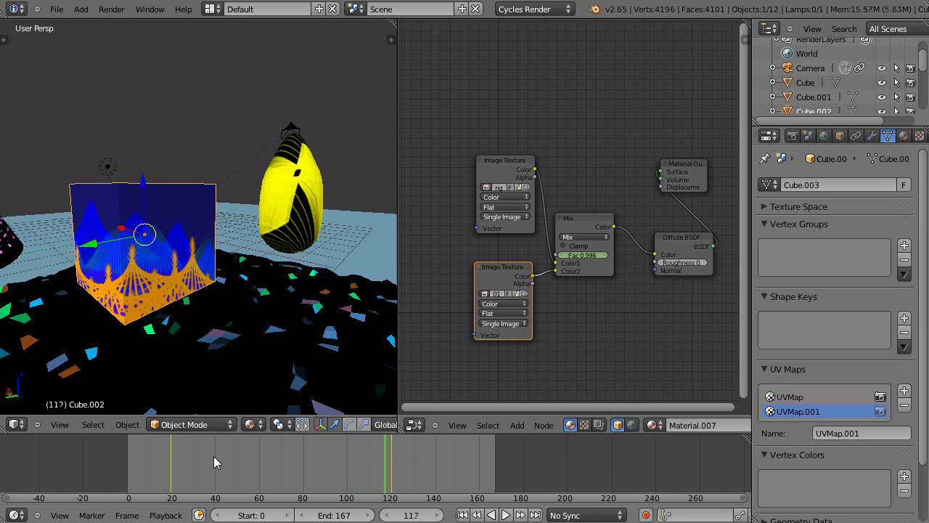
pyautogui.press('Left')
pyautogui.press('Left')
pyautogui.press('Left')
pyautogui.press('Left')
pyautogui.press('Left')
pyautogui.press('Left')
pyautogui.hotkey('shift', 'alt', 'a')
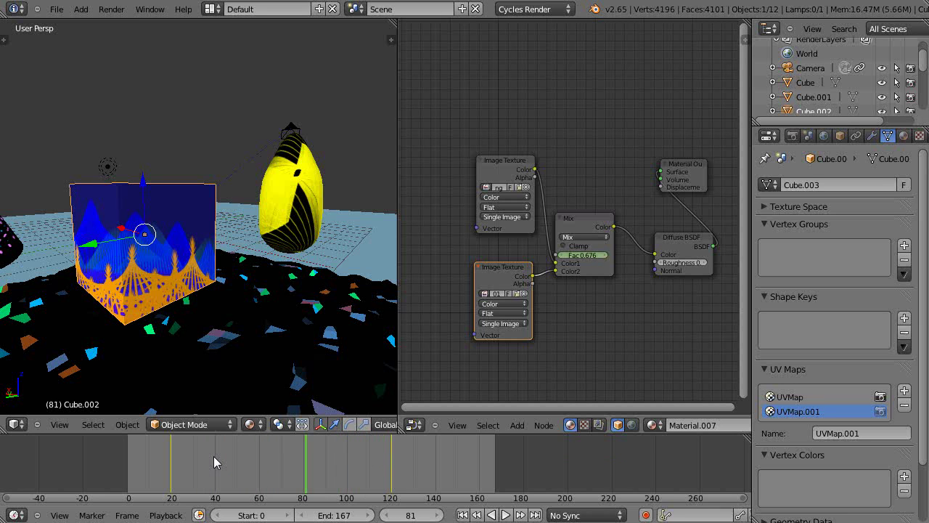
pyautogui.hotkey('alt', 'a')
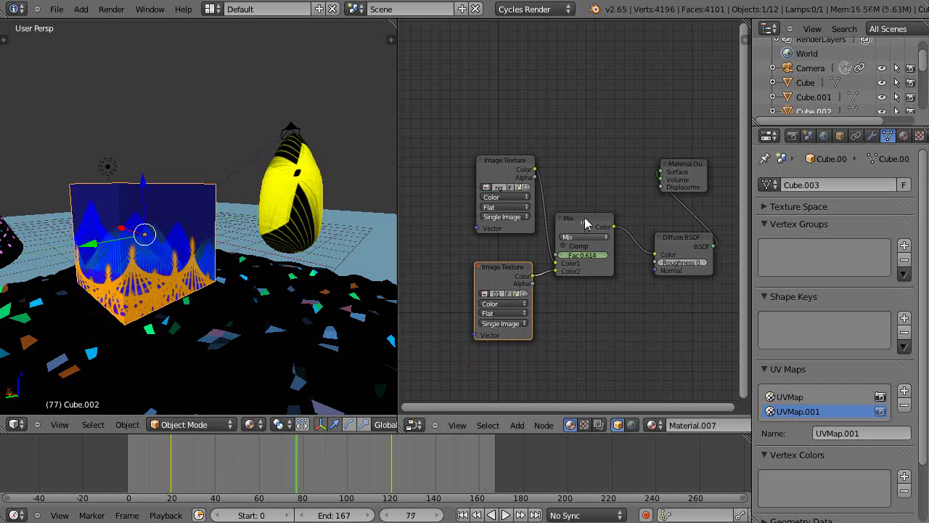
# Spread the Mix and Image Texture nodes apart and reset the Mix factor to 0.
pyautogui.moveTo(594, 219); pyautogui.dragTo(623, 207)
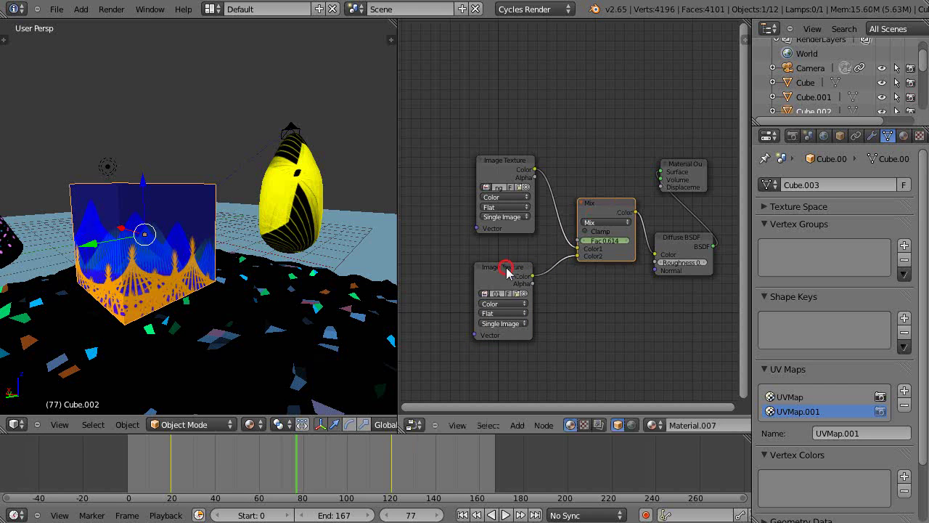
pyautogui.moveTo(509, 271); pyautogui.dragTo(540, 287)
pyautogui.moveTo(515, 167); pyautogui.dragTo(529, 159)
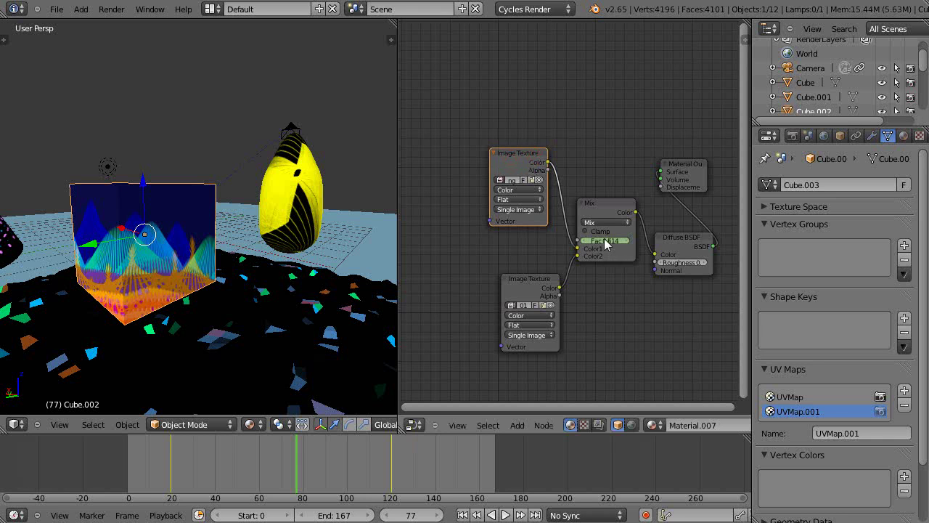
pyautogui.press('BackSpace')
pyautogui.moveTo(605, 240); pyautogui.dragTo(459, 275)
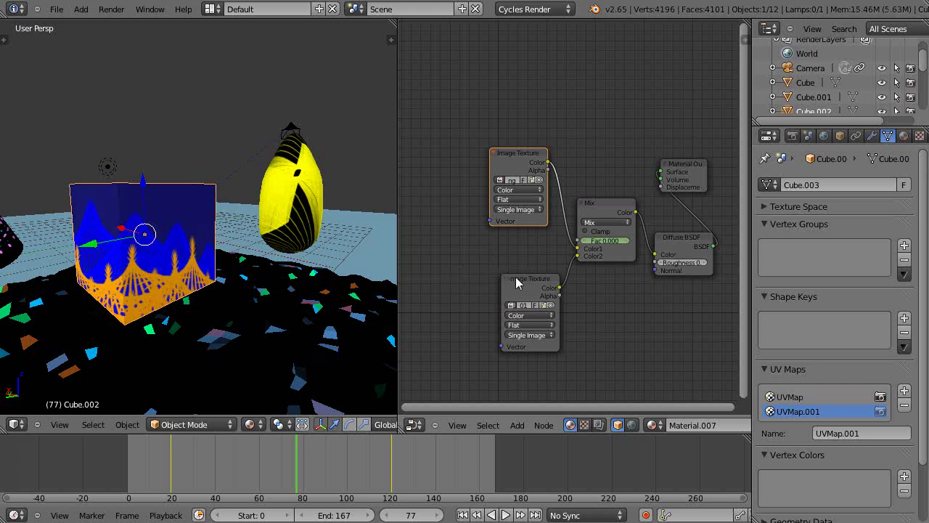
# Fine-tune the positions of the upper and lower Image Texture nodes.
pyautogui.moveTo(518, 283); pyautogui.dragTo(523, 287)
pyautogui.moveTo(521, 154); pyautogui.dragTo(540, 150)
pyautogui.scroll(2, 541, 156)
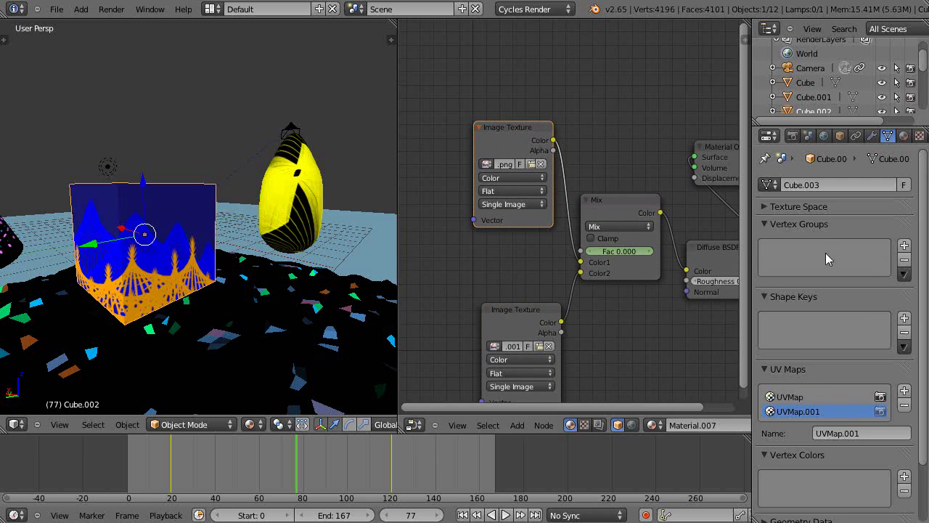
pyautogui.scroll(-3, 825, 253)
pyautogui.moveTo(510, 328); pyautogui.dragTo(509, 310)
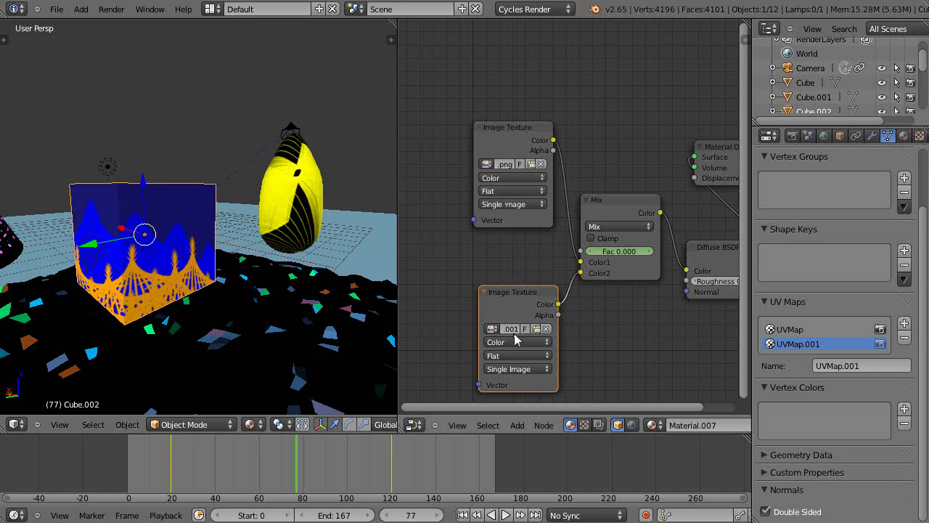
# Add an Attribute input node and place it at the upper left of the node tree.
pyautogui.scroll(-2, 514, 340)
pyautogui.click(517, 426)
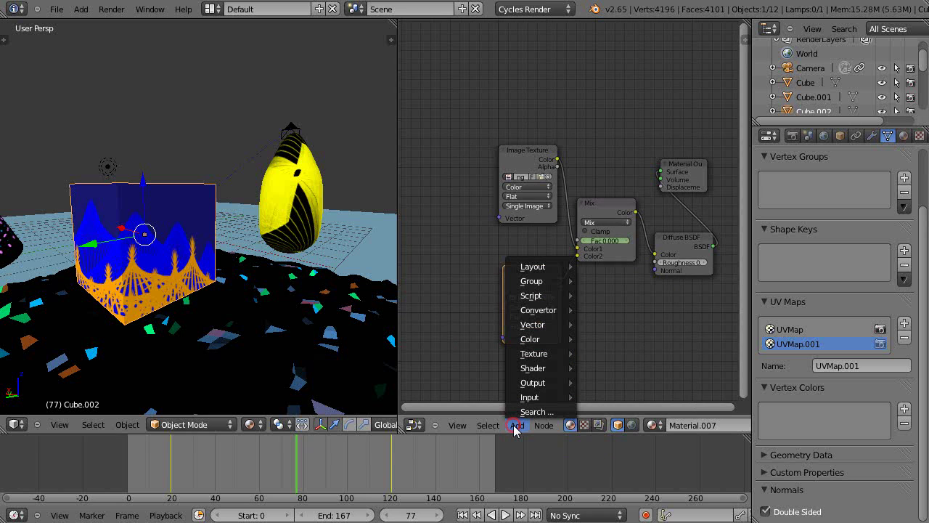
pyautogui.moveTo(538, 397)
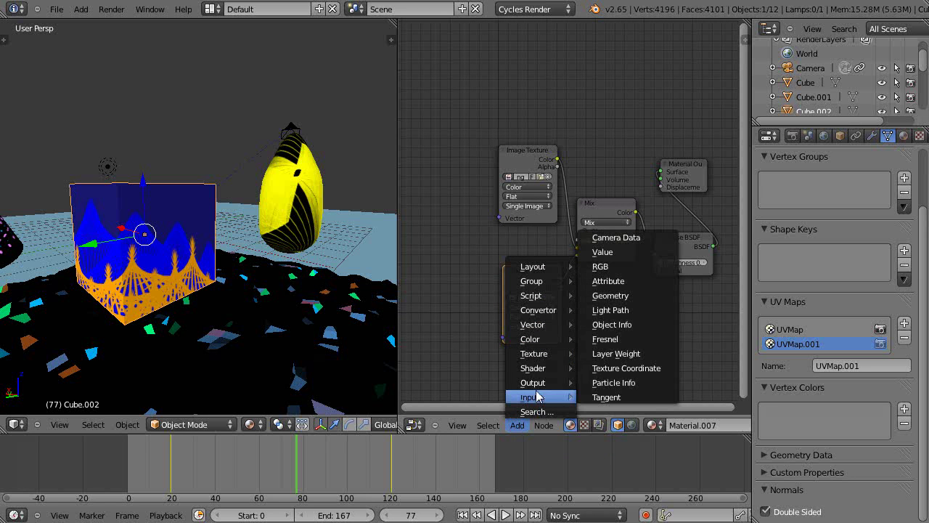
pyautogui.click(608, 282)
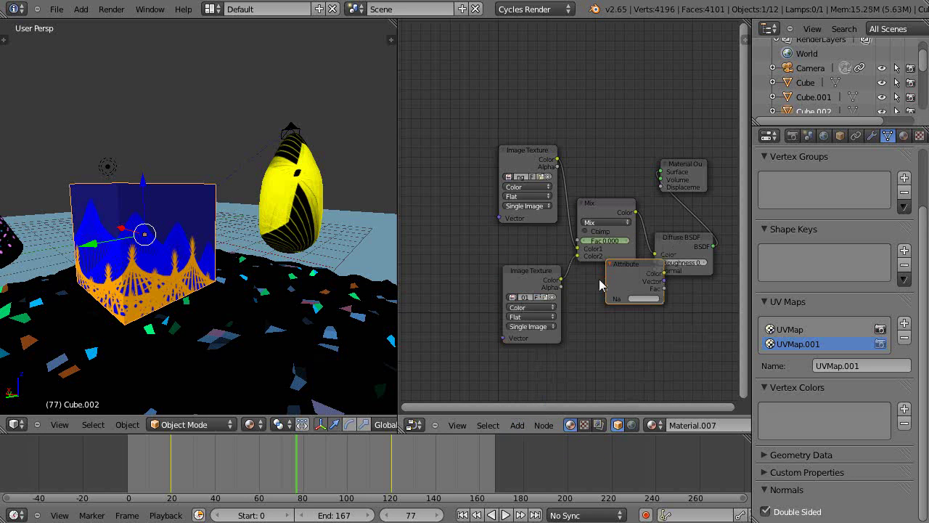
pyautogui.click(442, 167)
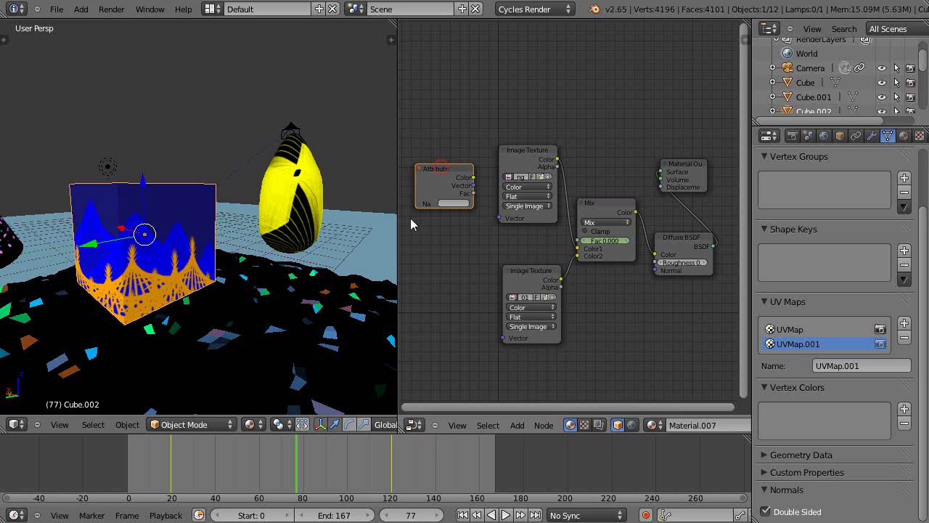
# Duplicate the Attribute node and link each Vector output to an Image Texture's Vector input.
pyautogui.hotkey('shift', 'd')
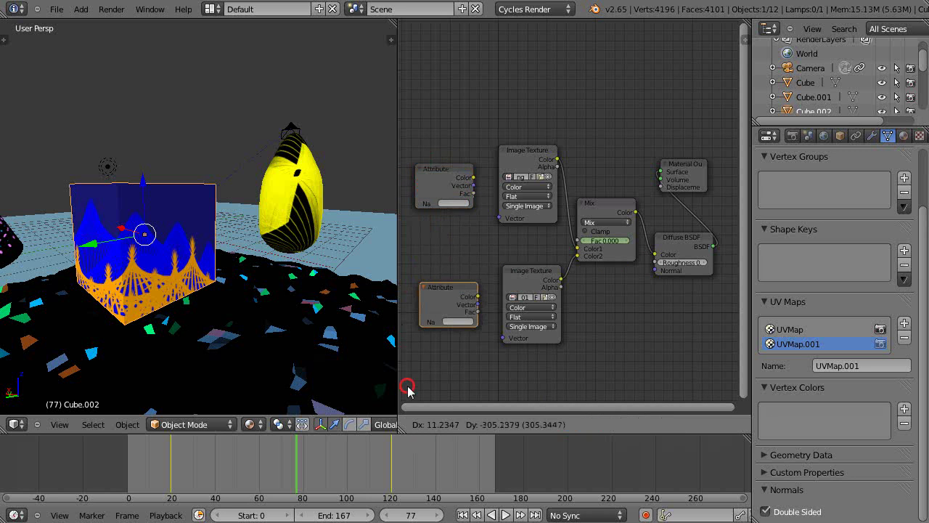
pyautogui.click(409, 385)
pyautogui.scroll(3, 563, 265)
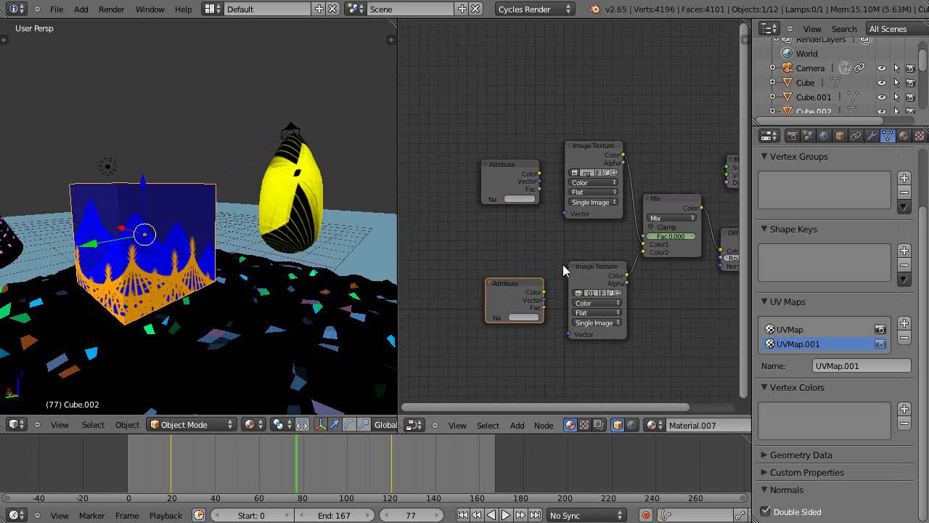
pyautogui.scroll(-2, 562, 260)
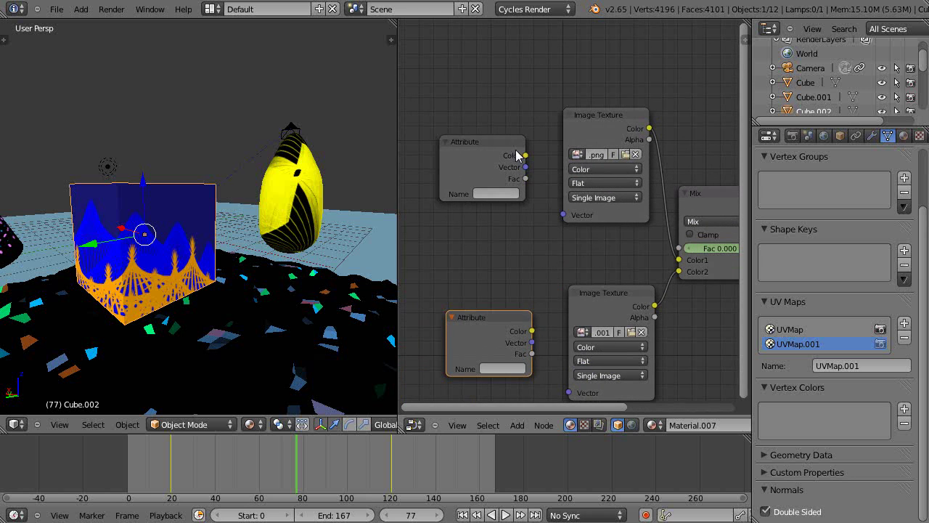
pyautogui.moveTo(525, 167); pyautogui.dragTo(563, 215)
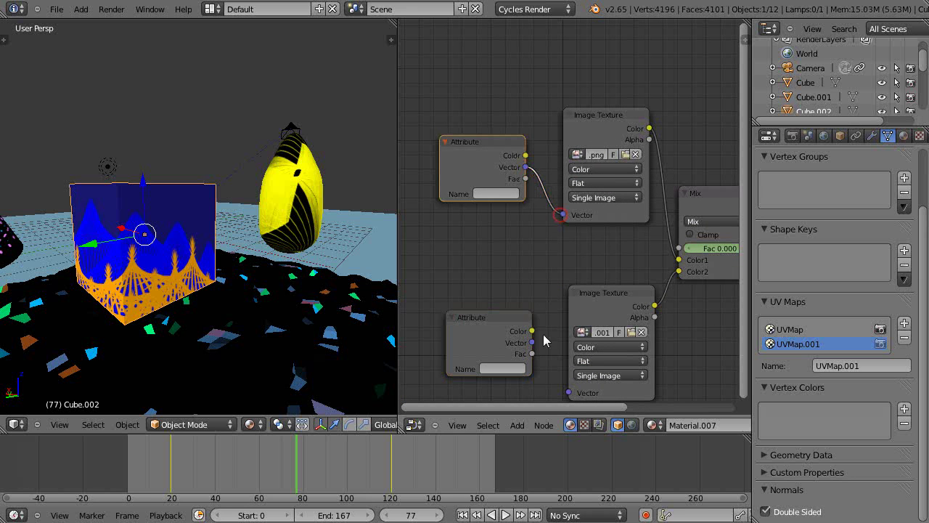
pyautogui.moveTo(533, 343); pyautogui.dragTo(569, 393)
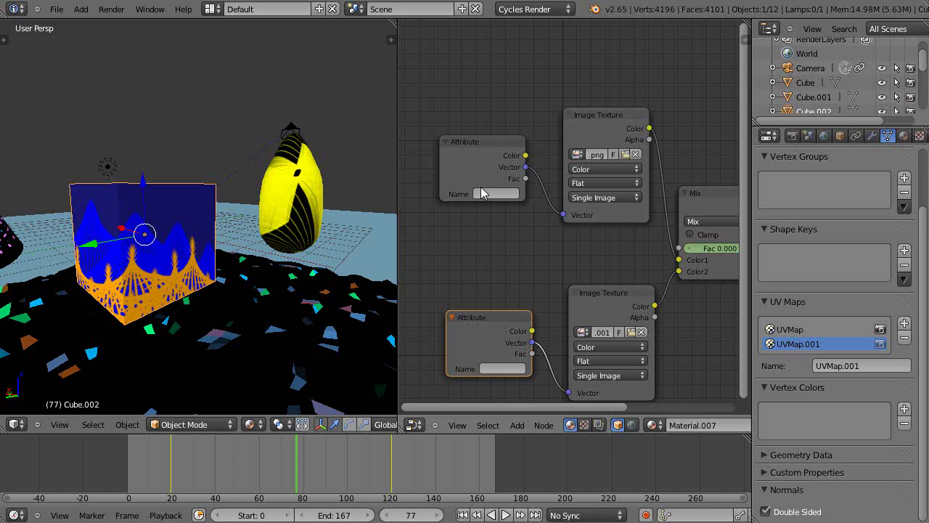
# Name the upper Attribute node UVMap and the lower one UVMap.001.
pyautogui.click(795, 331)
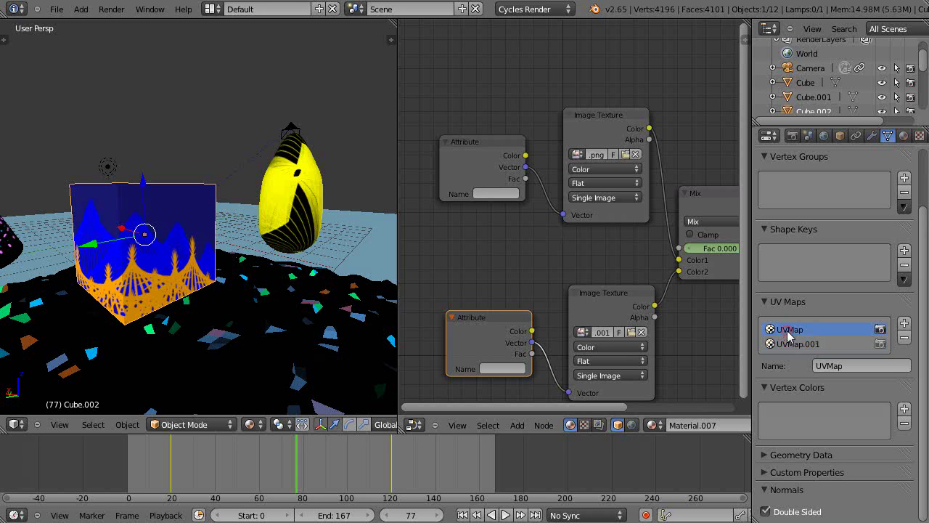
pyautogui.click(483, 194)
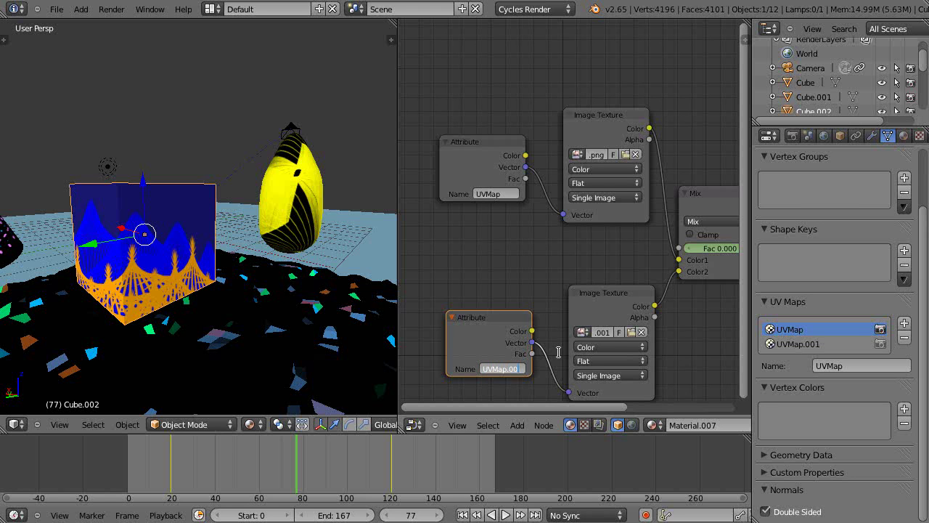
pyautogui.press('Return')
pyautogui.scroll(-1, 552, 294)
# Scrub from frame 20 and play the animation forward and backward to check the blend.
pyautogui.scroll(2, 272, 328)
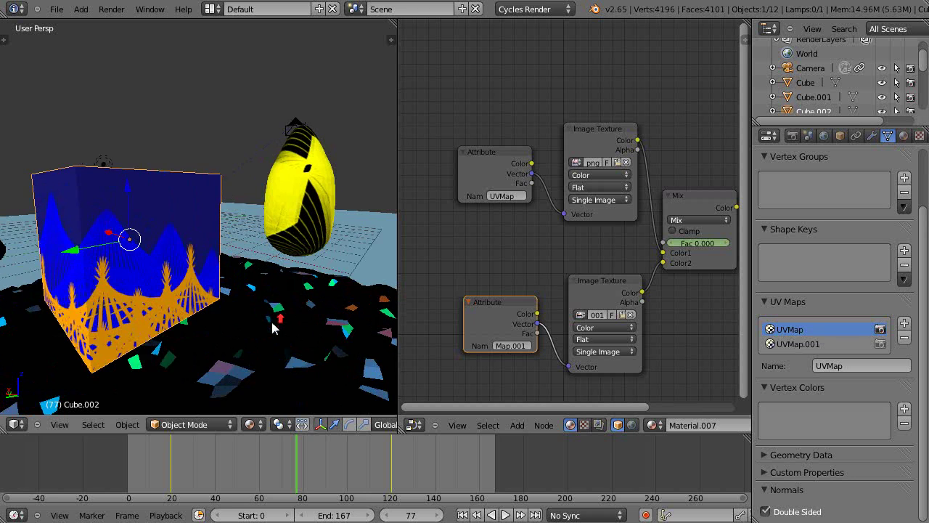
pyautogui.click(173, 462)
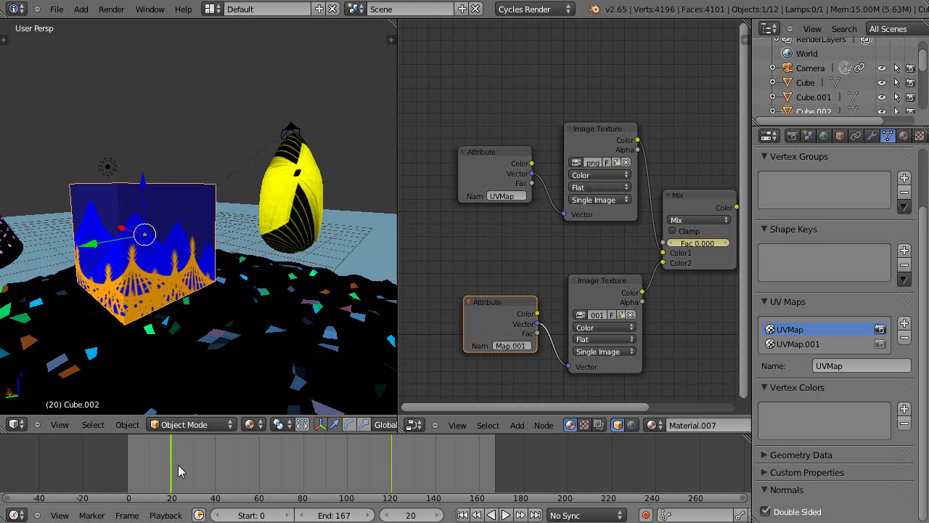
pyautogui.moveTo(180, 470); pyautogui.dragTo(394, 469)
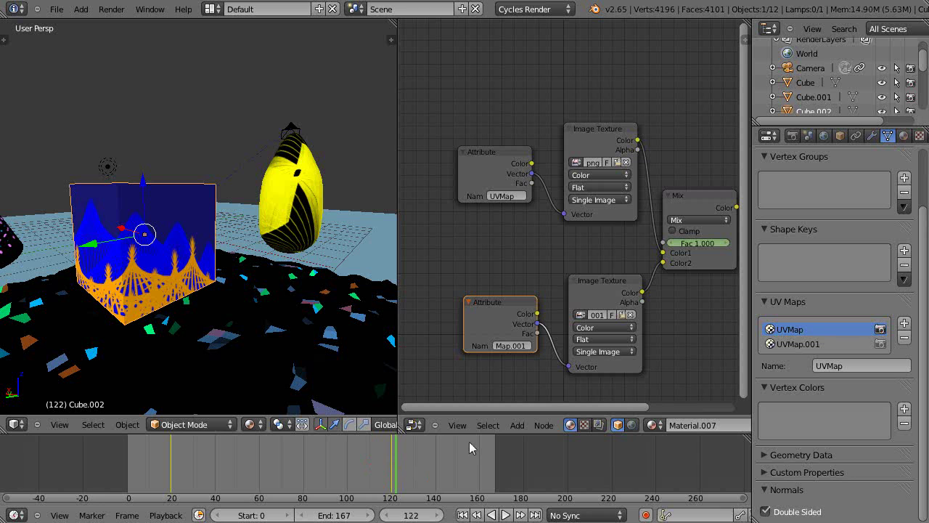
pyautogui.hotkey('shift', 'Left')
pyautogui.hotkey('alt', 'a')
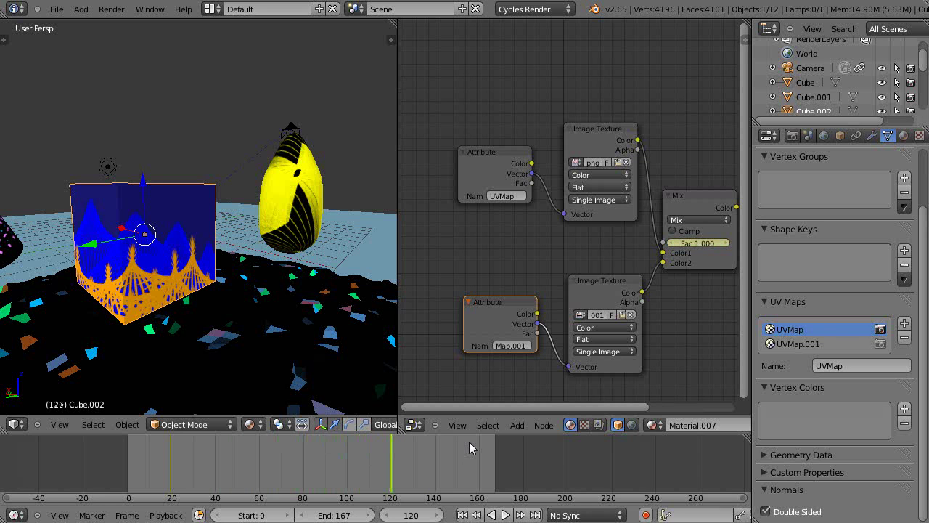
pyautogui.hotkey('shift', 'alt', 'a')
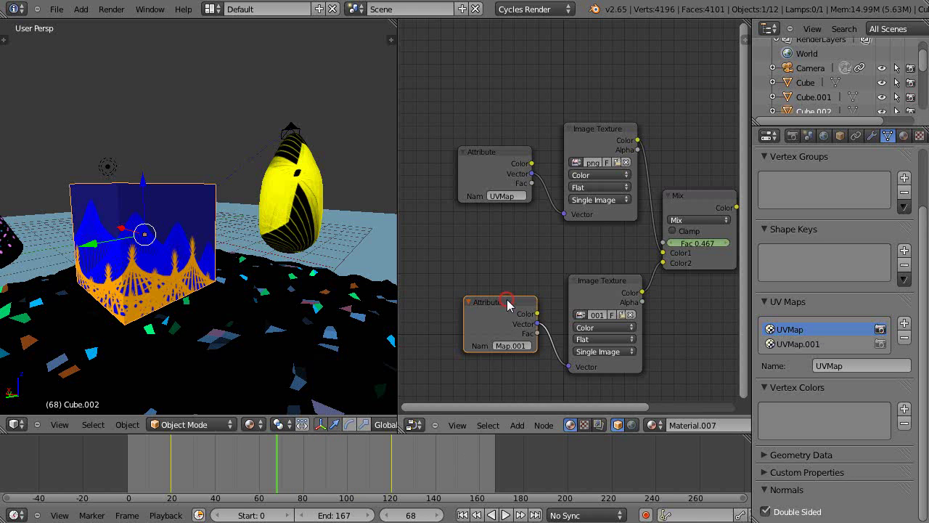
# Tidy the Attribute and Image Texture nodes, return the cube to Object Mode, and settle on frame 21.
pyautogui.moveTo(507, 304); pyautogui.dragTo(490, 308)
pyautogui.moveTo(589, 281); pyautogui.dragTo(590, 280)
pyautogui.moveTo(589, 280); pyautogui.dragTo(580, 263)
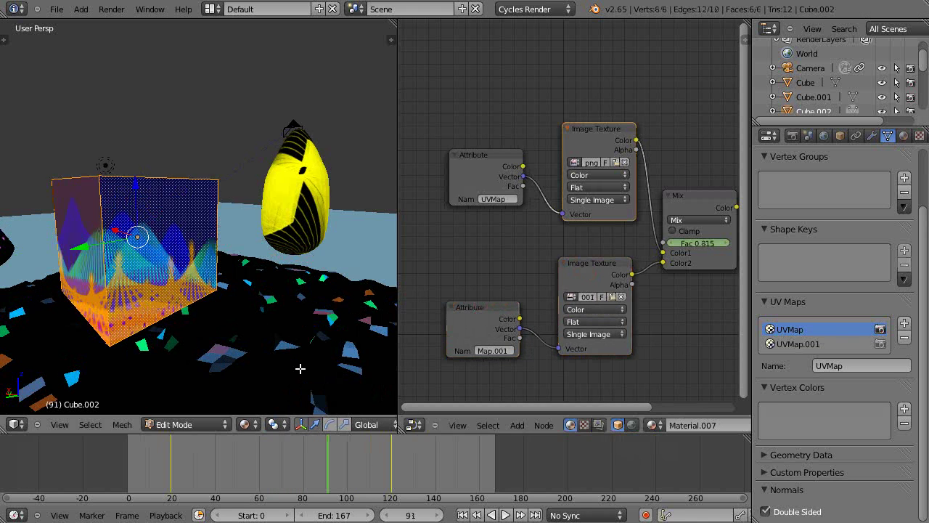
pyautogui.click(367, 472)
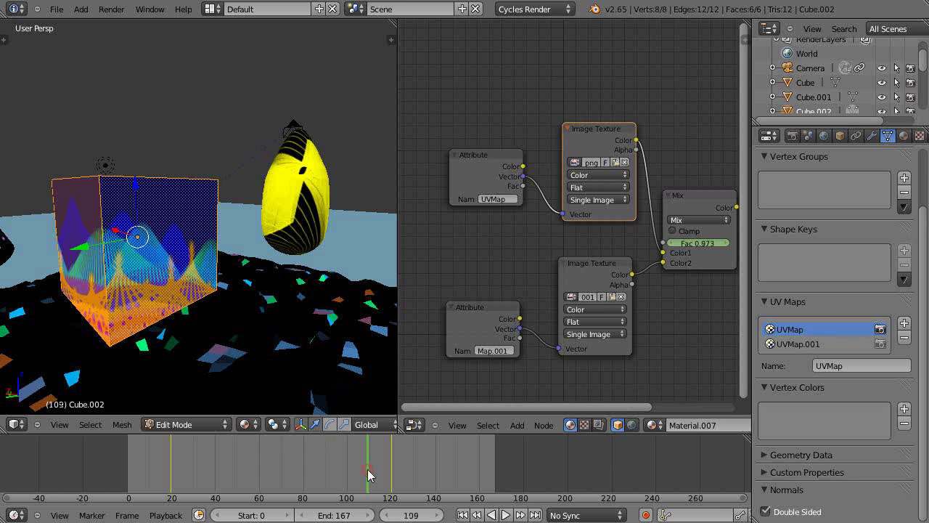
pyautogui.click(171, 472)
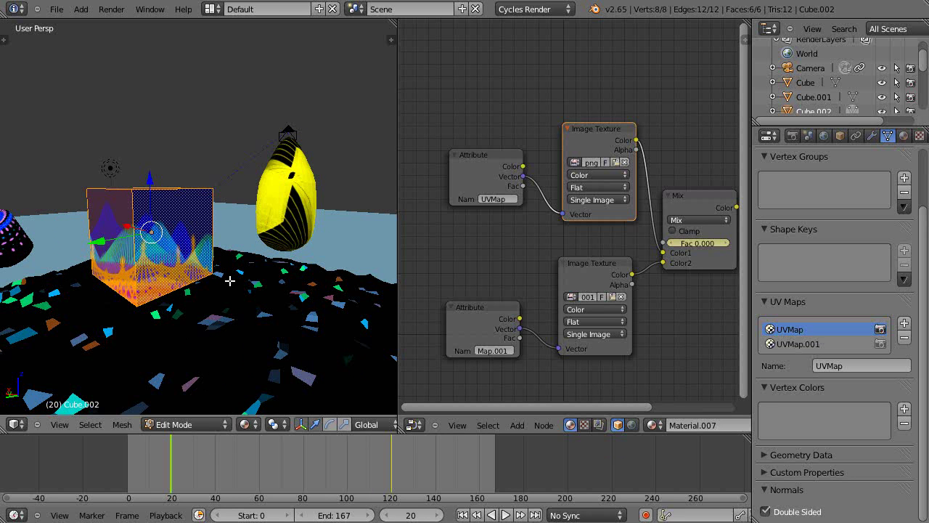
pyautogui.press('Tab')
pyautogui.scroll(2, 217, 331)
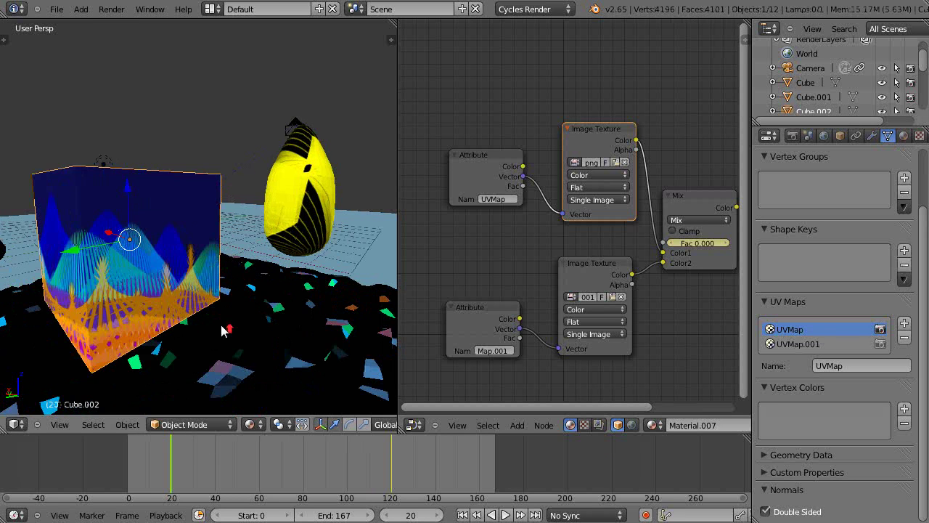
pyautogui.moveTo(172, 476)
pyautogui.mouseDown()
pyautogui.moveTo(191, 475)
pyautogui.moveTo(175, 476)
pyautogui.mouseUp()
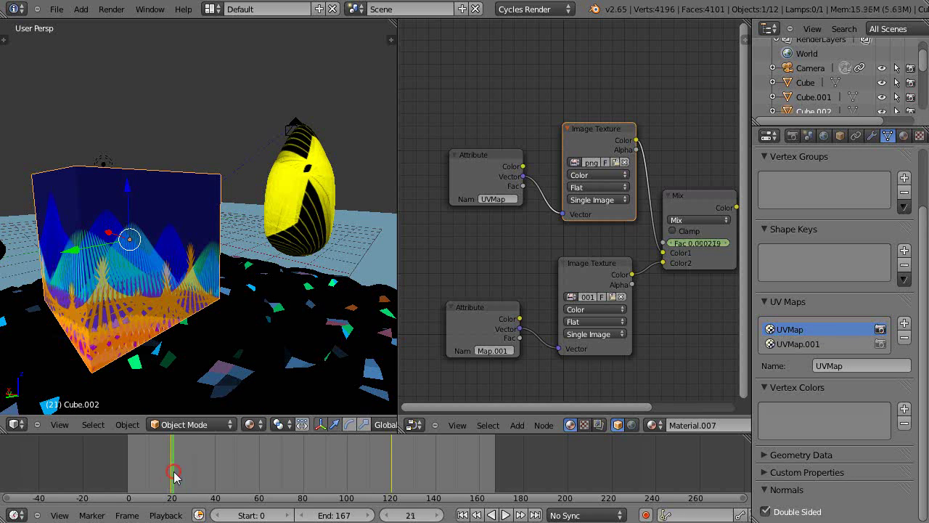
# In the render settings, set Start Frame to 20 and End Frame to 120.
pyautogui.click(792, 136)
pyautogui.scroll(5, 871, 249)
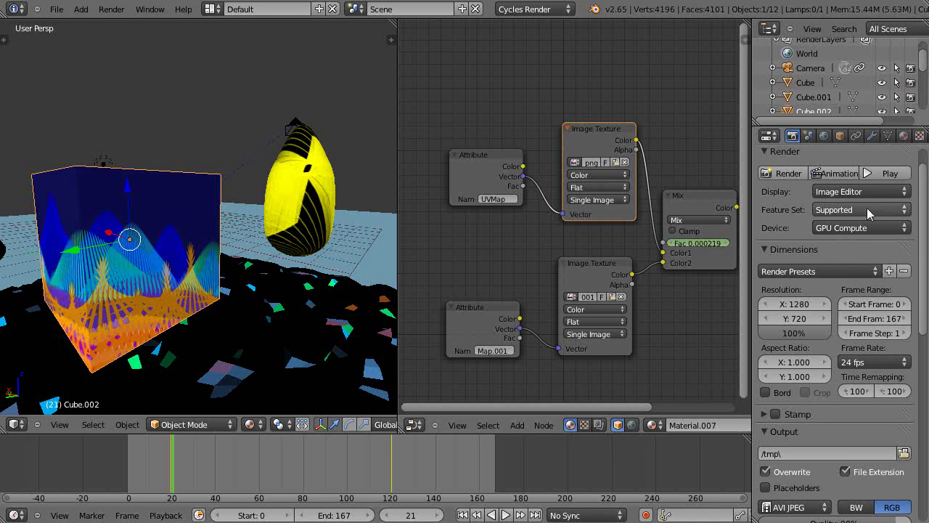
pyautogui.click(875, 306)
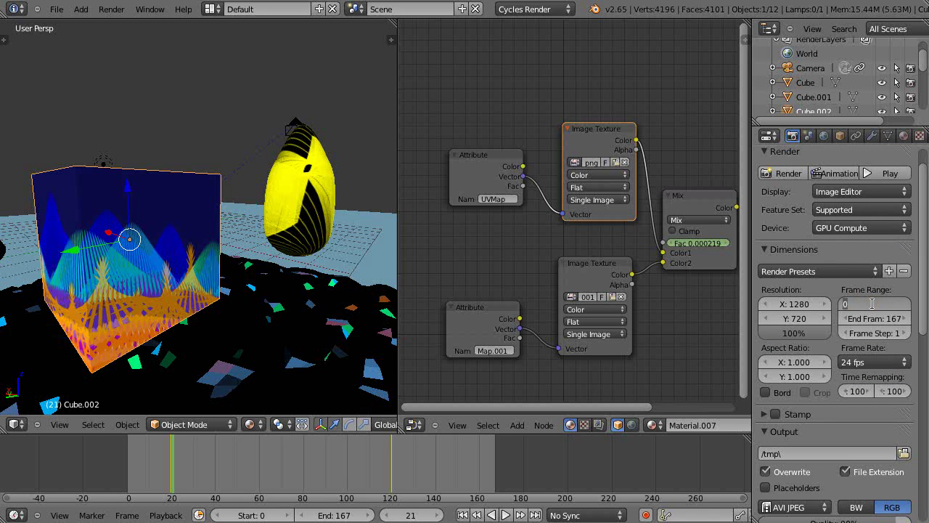
pyautogui.write('20')
pyautogui.press('Return')
pyautogui.click(882, 317)
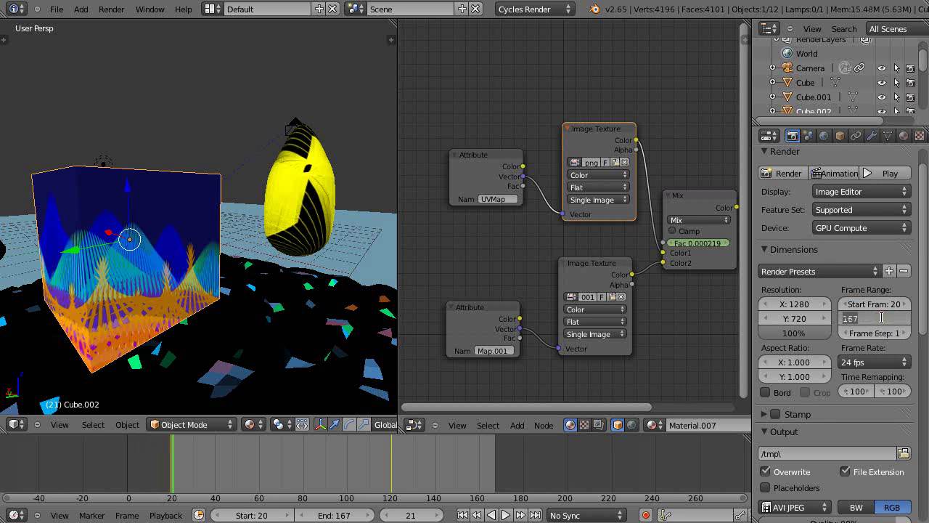
pyautogui.write('120')
pyautogui.press('Return')
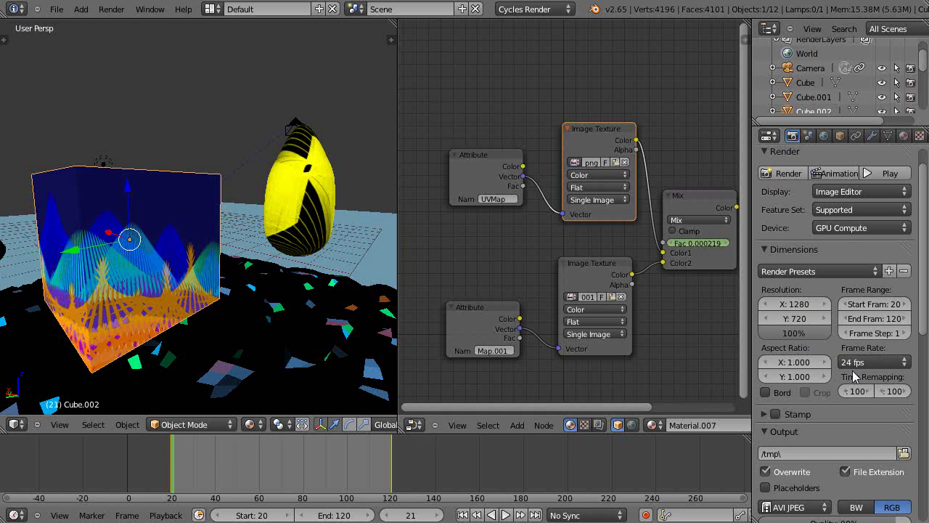
pyautogui.scroll(-4, 857, 372)
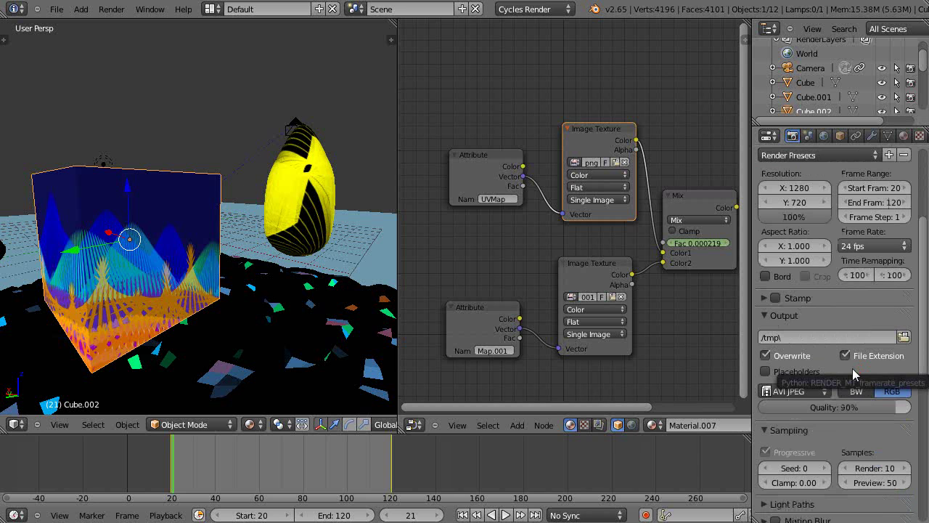
pyautogui.scroll(2, 421, 322)
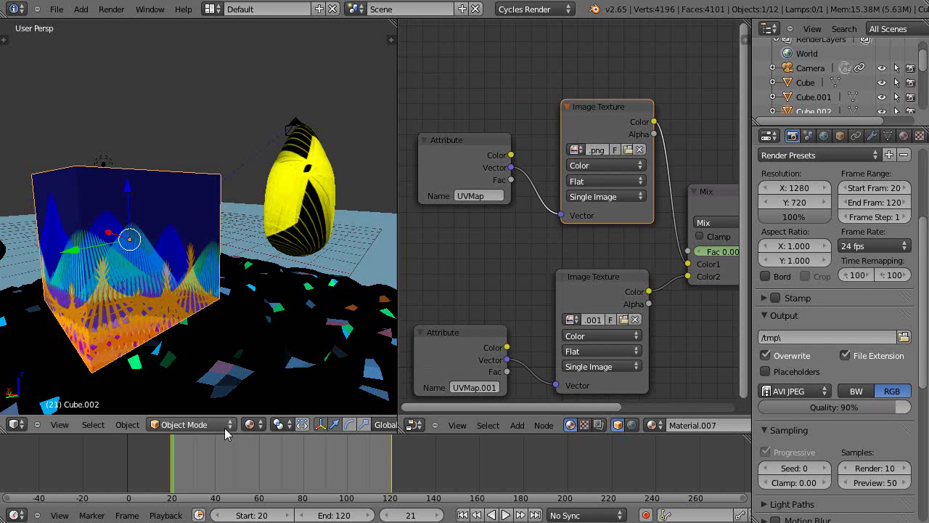
# Start an animation render, then cancel it with Esc to return to the two camera viewports.
pyautogui.scroll(4, 864, 240)
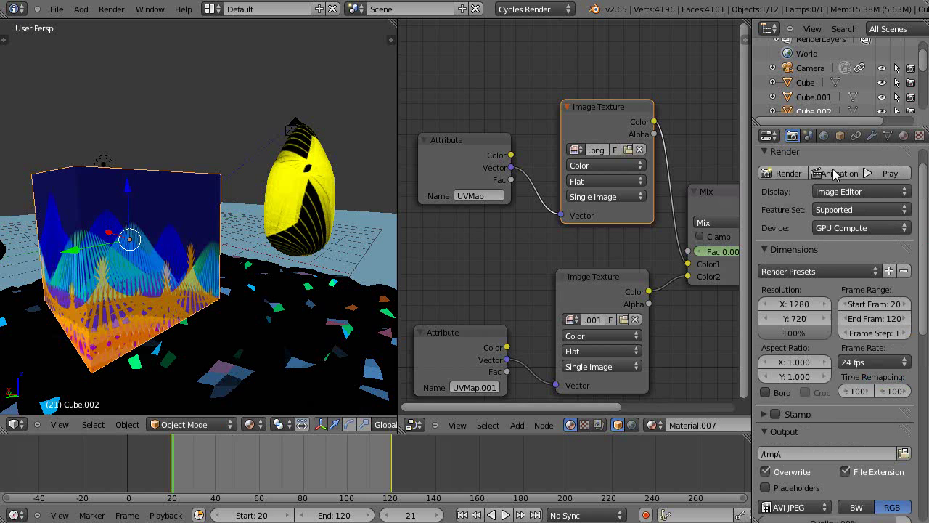
pyautogui.click(835, 173)
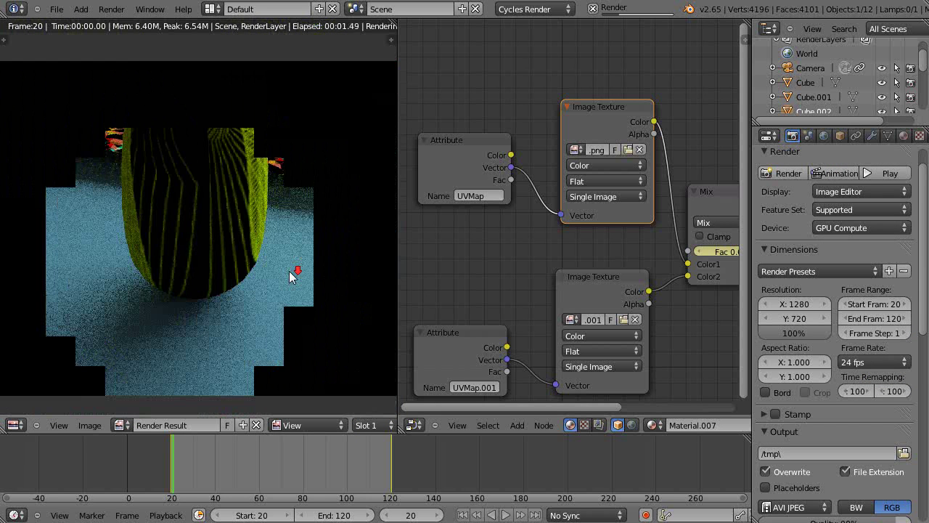
pyautogui.scroll(-2, 289, 275)
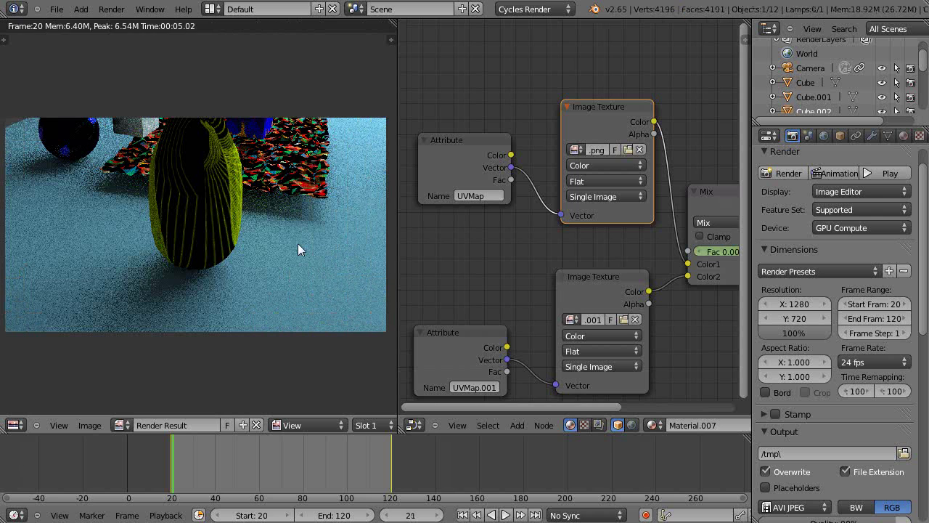
pyautogui.press('Escape')
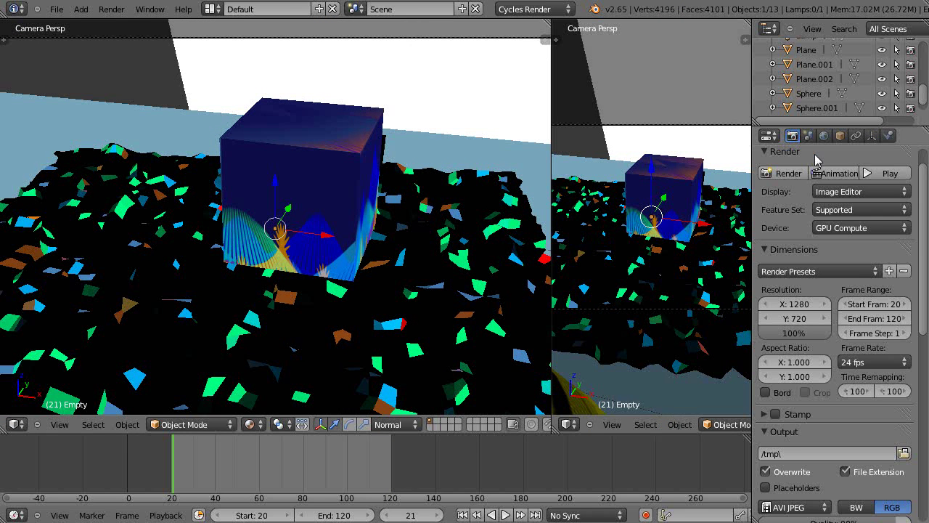
pyautogui.scroll(1, 882, 309)
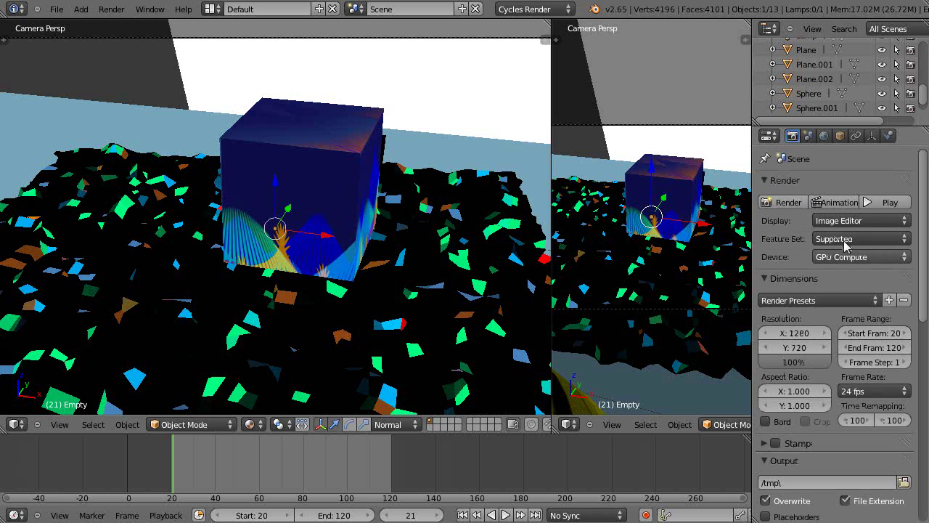
# Start the animation render again and stop it with Esc.
pyautogui.click(831, 202)
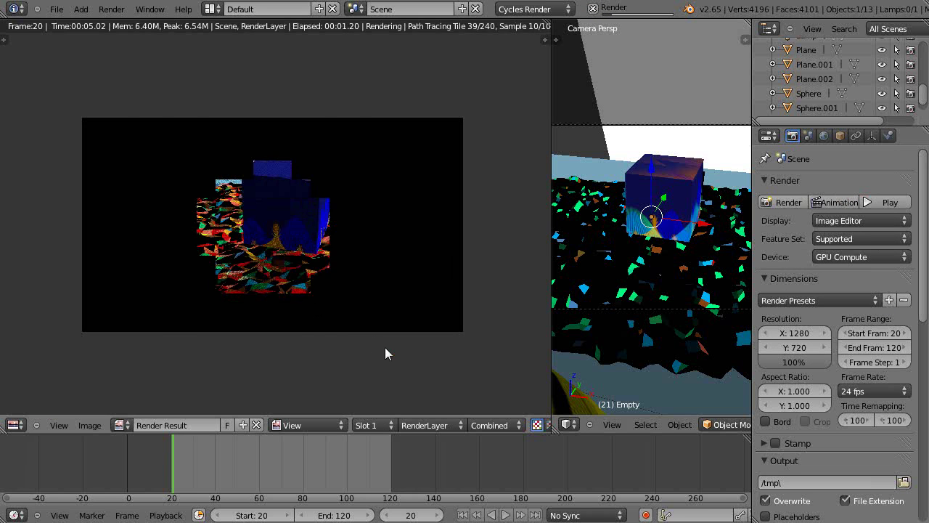
pyautogui.scroll(4, 385, 347)
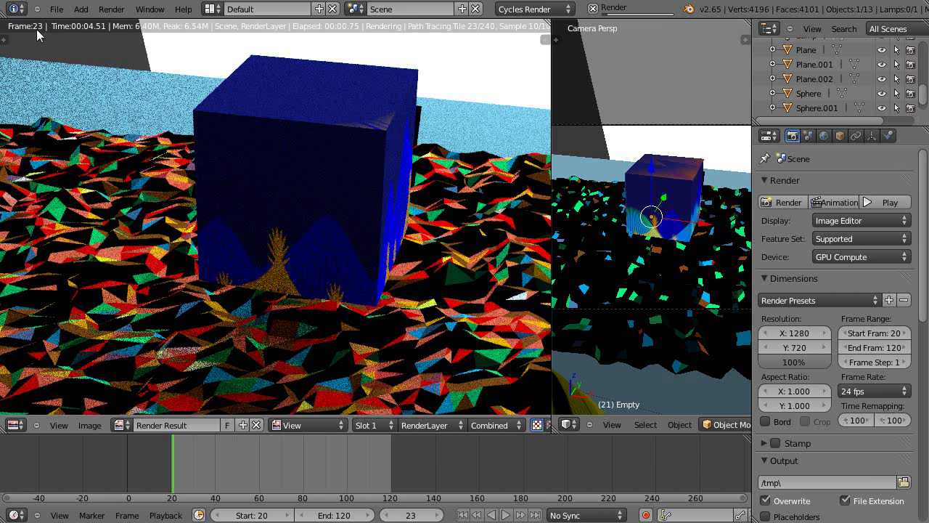
pyautogui.press('Escape')
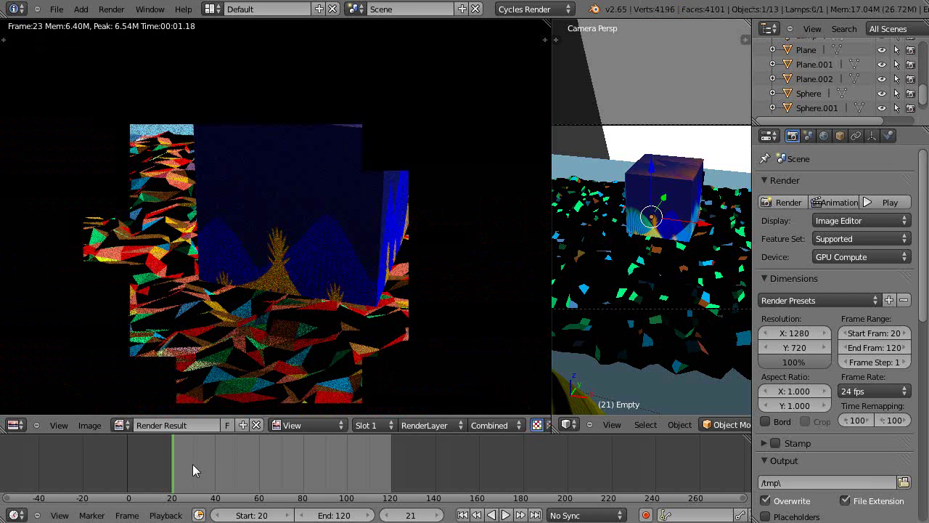
# Render F12 stills at frames 60, 99, 118 and 20.
pyautogui.click(259, 469)
pyautogui.press('F12')
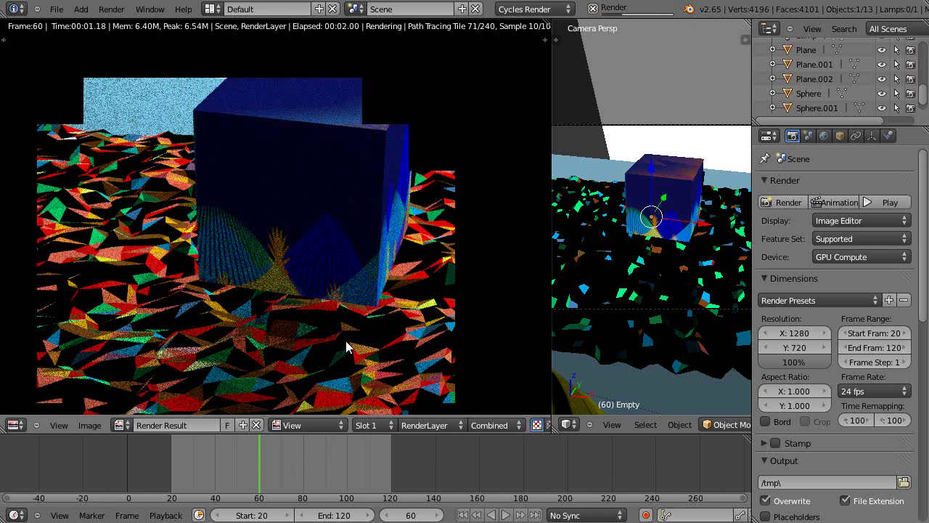
pyautogui.click(346, 478)
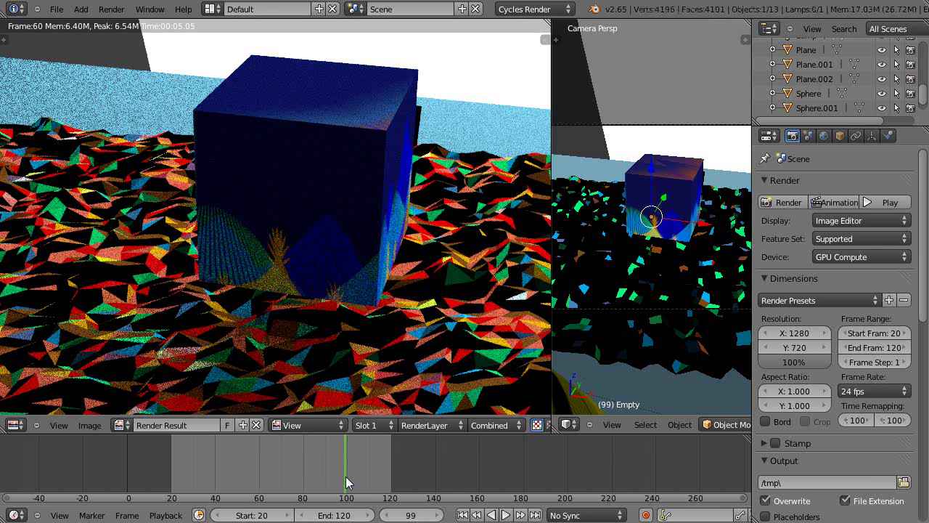
pyautogui.press('F12')
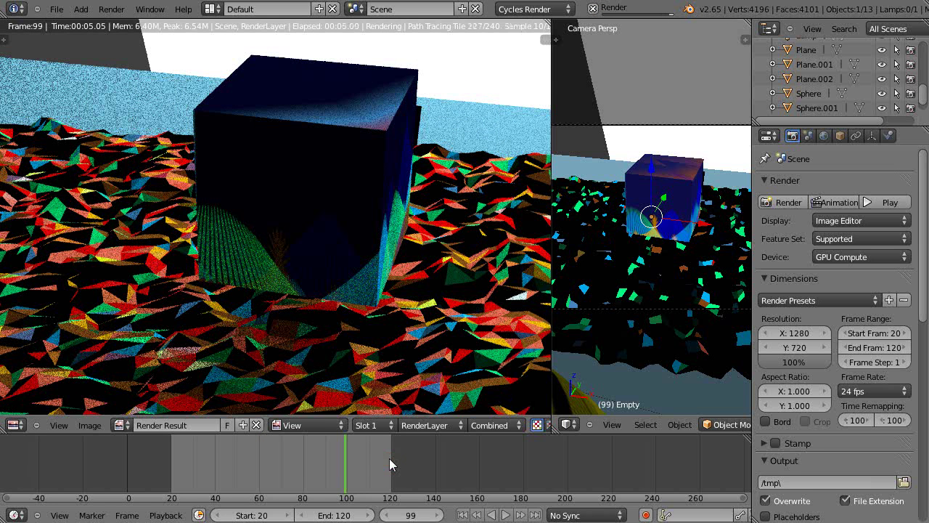
pyautogui.click(389, 458)
pyautogui.press('F12')
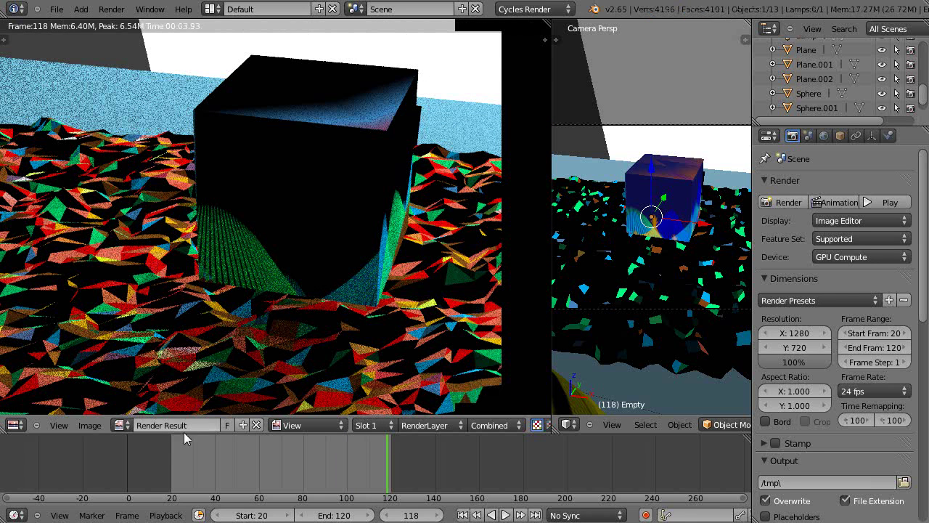
pyautogui.click(171, 466)
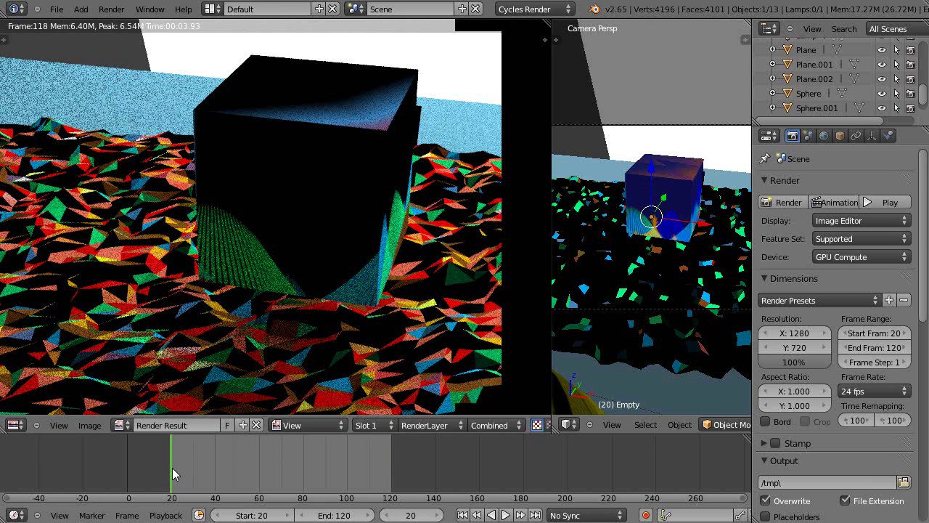
pyautogui.press('F12')
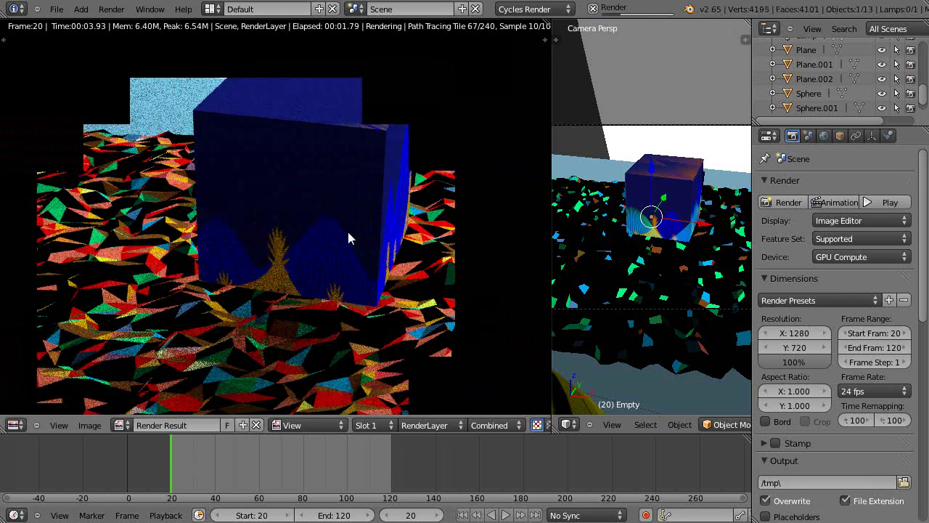
# Close the render, orbit closer over the cube, go to frame 56, and widen the left viewport.
pyautogui.press('Escape')
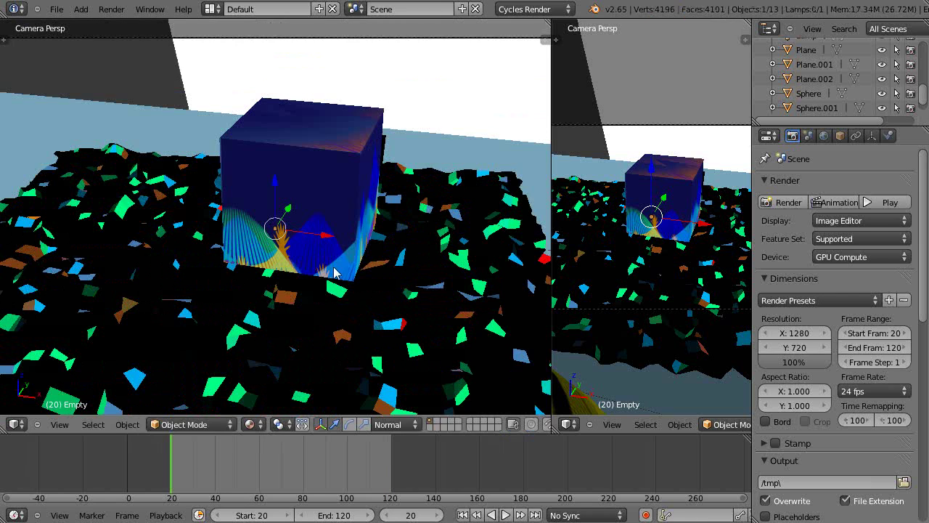
pyautogui.moveTo(334, 272); pyautogui.dragTo(283, 354, button='middle')
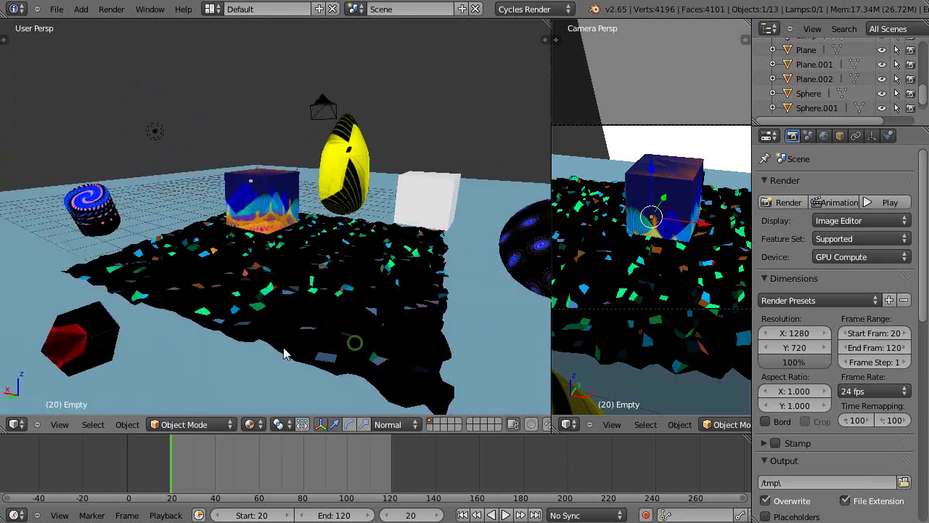
pyautogui.scroll(5, 283, 353)
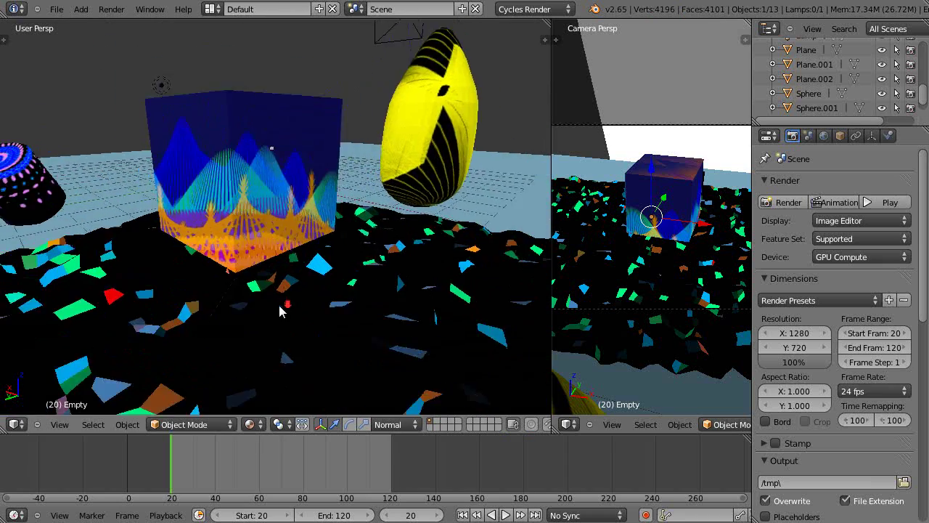
pyautogui.moveTo(326, 326); pyautogui.dragTo(316, 396, button='middle')
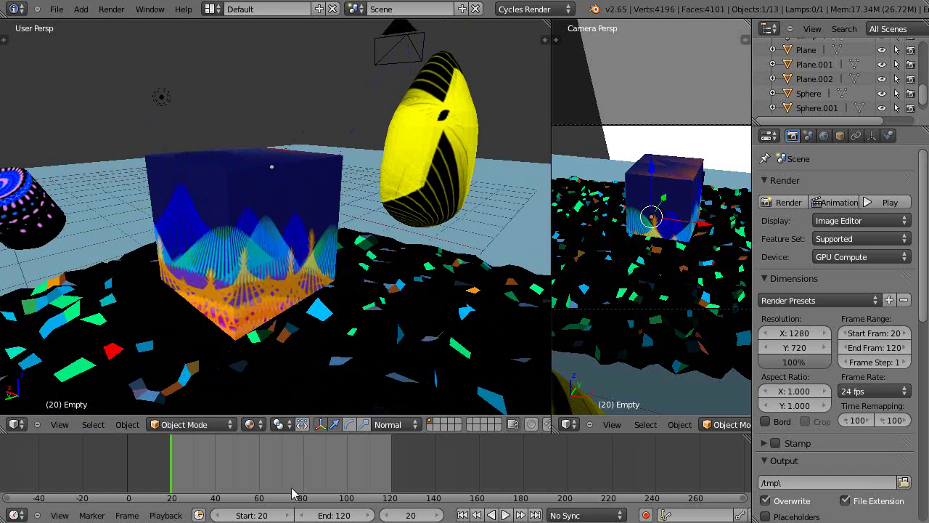
pyautogui.click(252, 457)
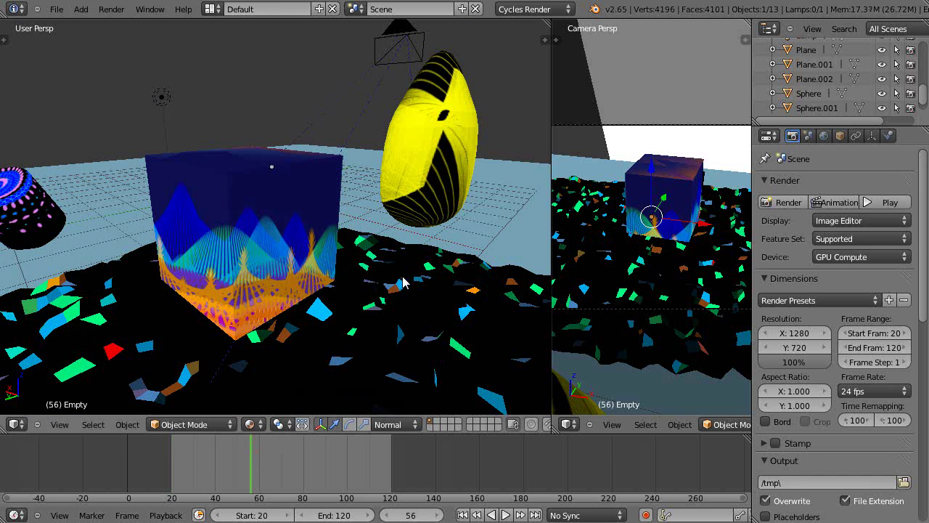
pyautogui.moveTo(552, 278); pyautogui.dragTo(596, 276)
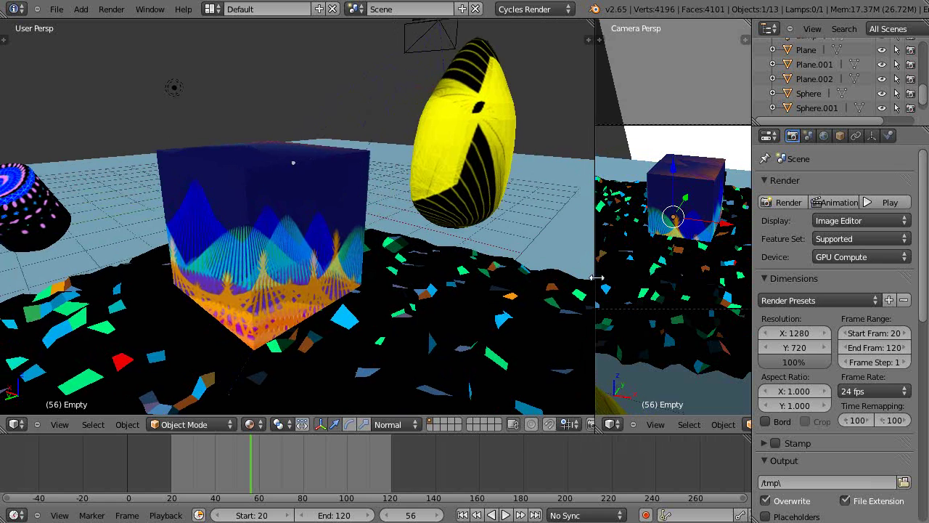